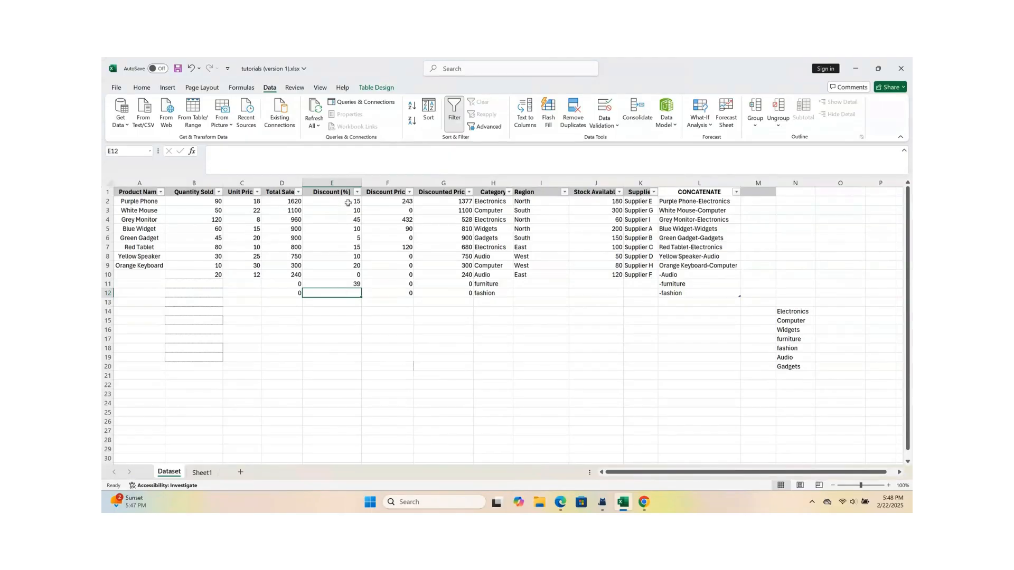
Step: Restrict the Discount (%) column with data validation to whole numbers less than 50
click(345, 179)
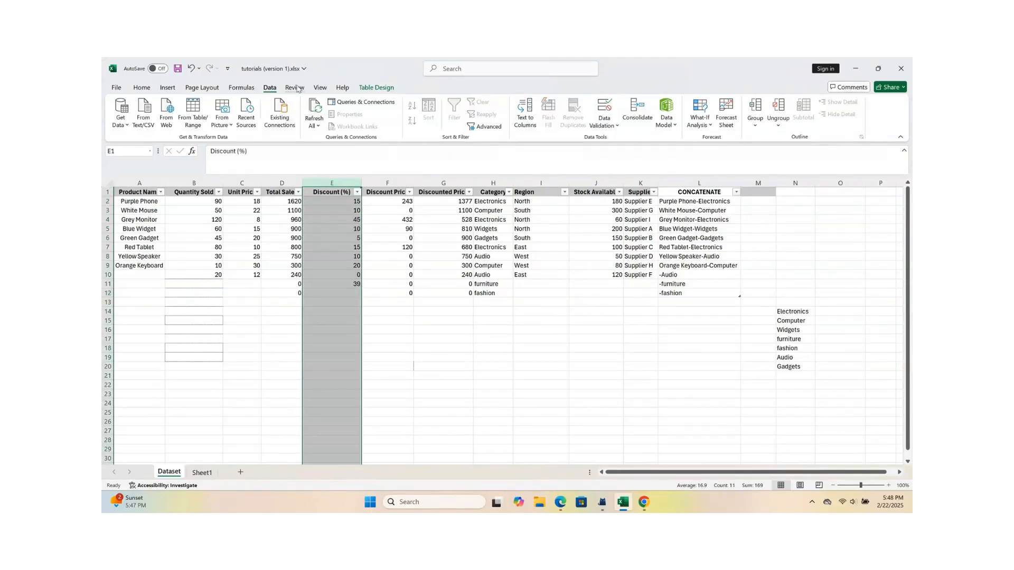
click(616, 128)
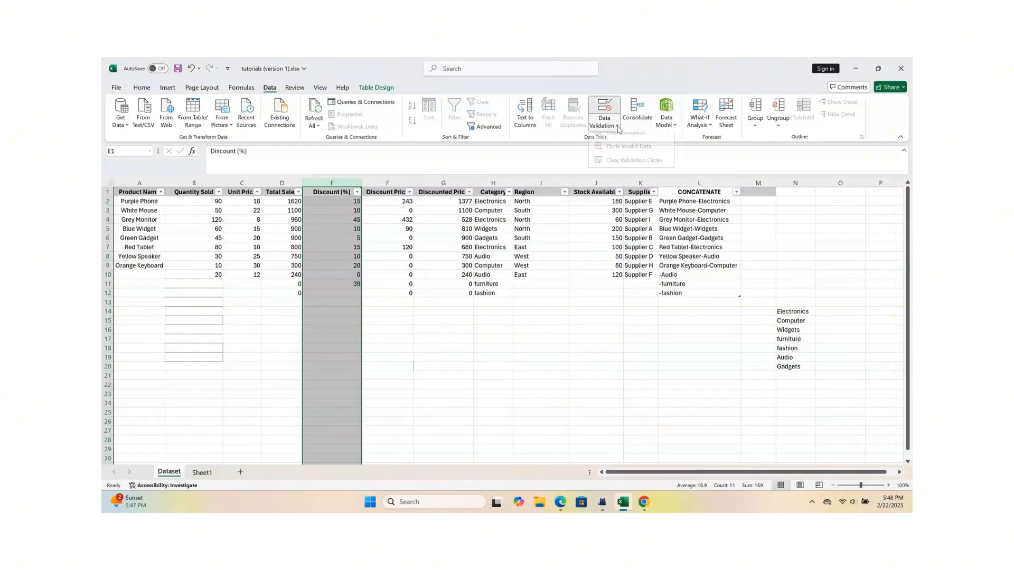
click(628, 141)
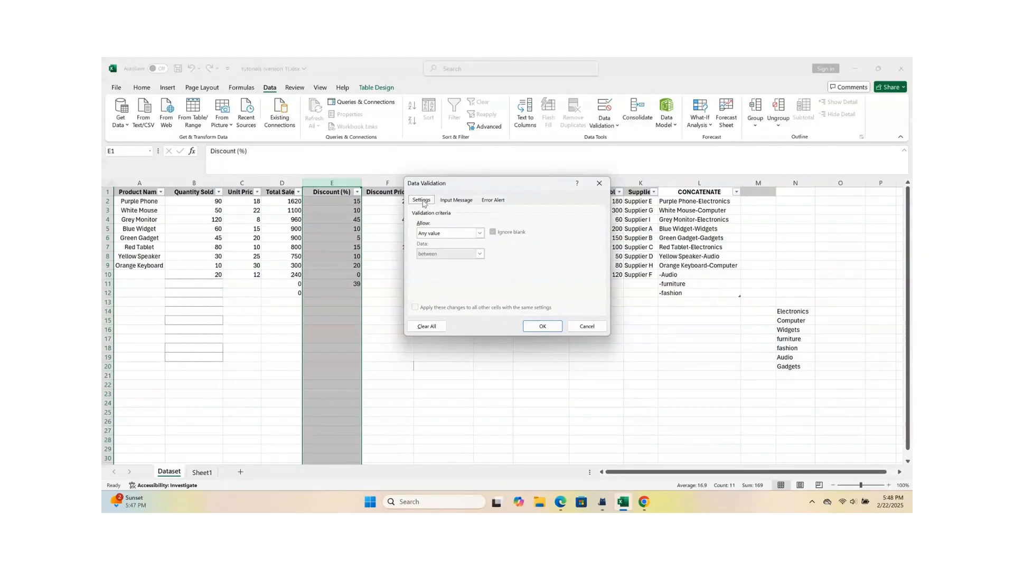
click(480, 234)
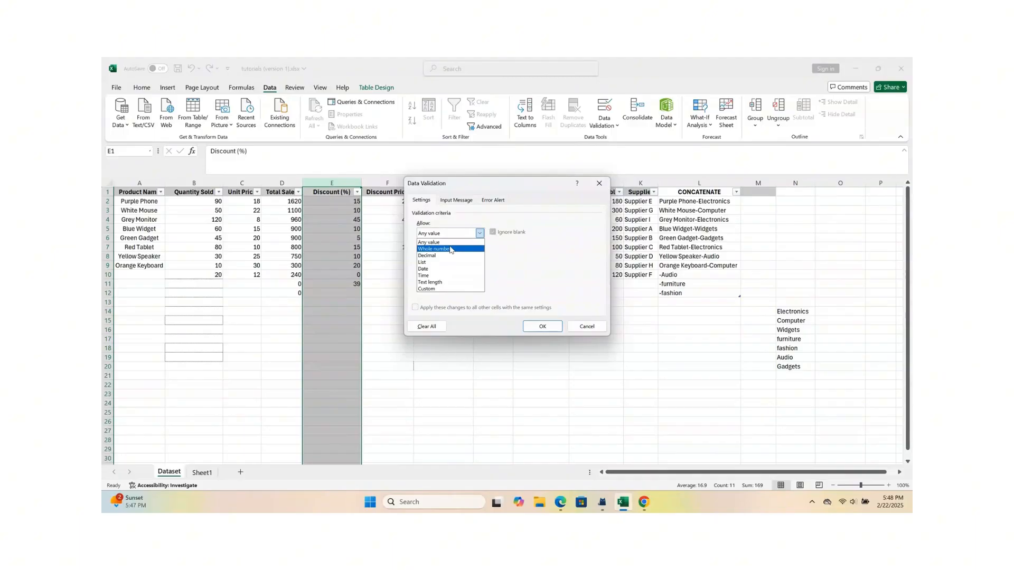
click(450, 249)
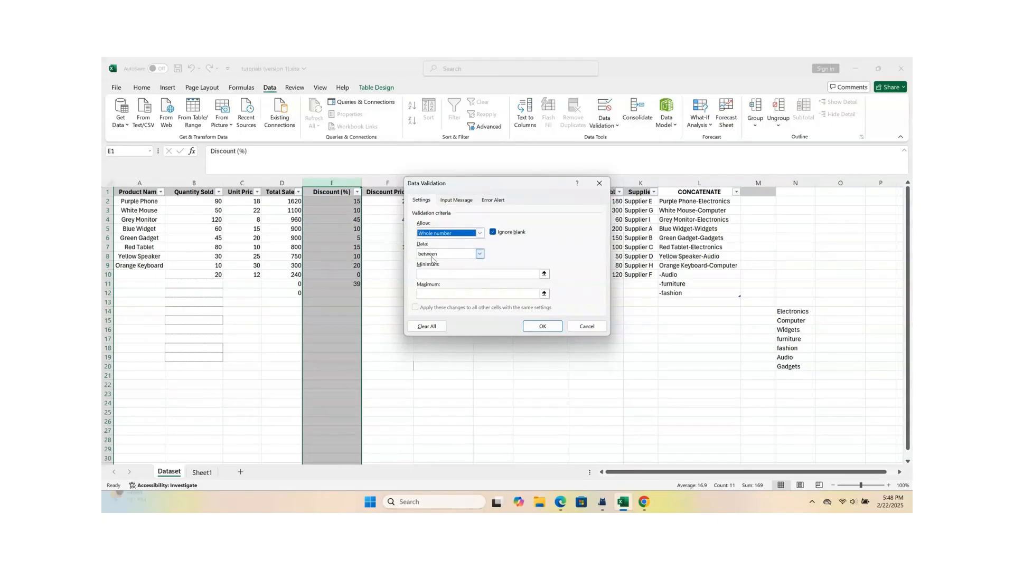
click(481, 255)
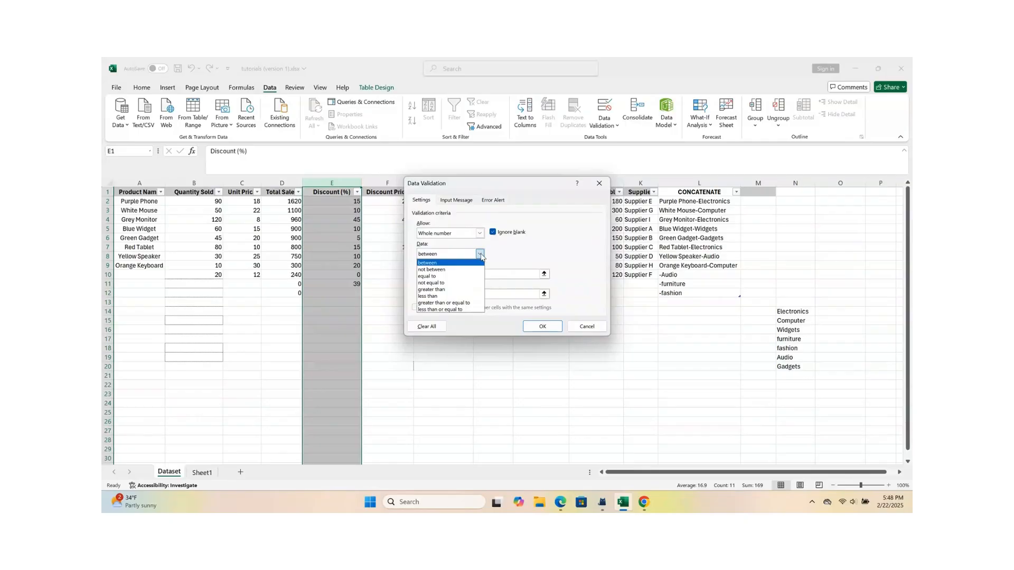
click(441, 298)
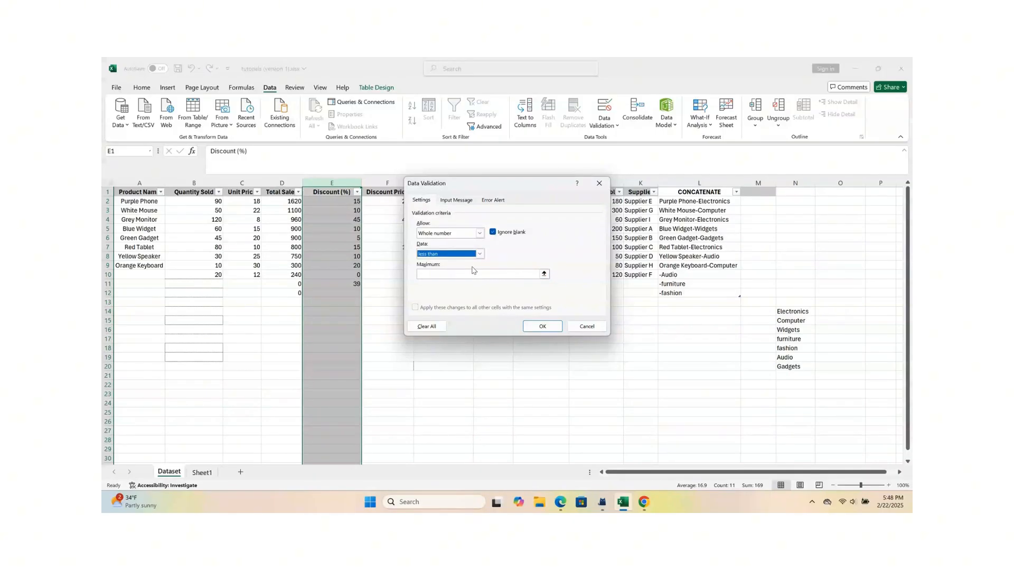
click(449, 275)
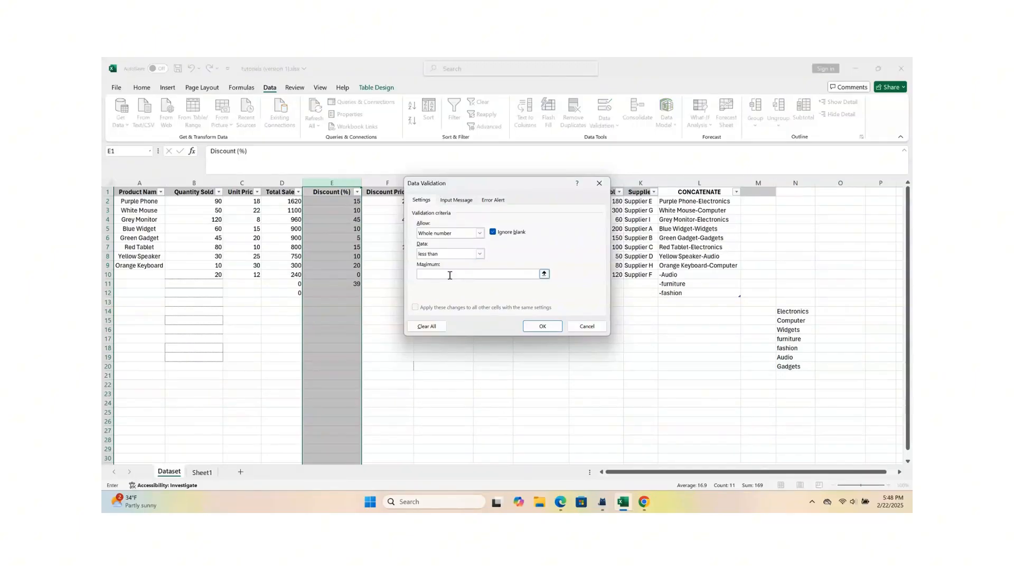
text(50)
Step: Add an input message to the validation rule with the title "Note" and the text "Please enter discount lees than 50"
click(456, 202)
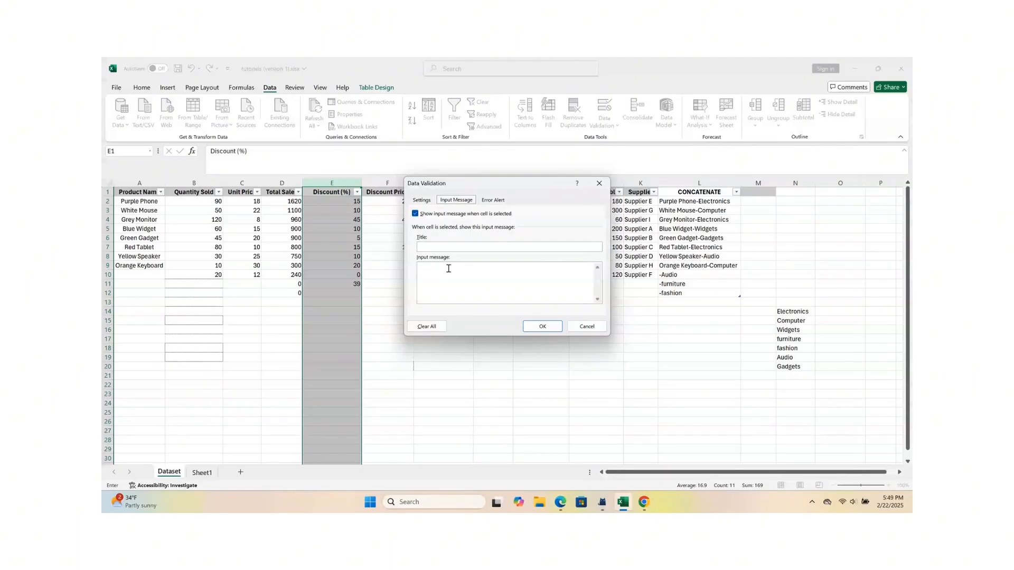
click(430, 246)
click(423, 269)
text(Please enter)
key(BackSpace)
text(discount lees than 5)
key(BackSpace)
Step: Try the Warning and Information styles for the validation's error alert and return the style to Stop
click(491, 200)
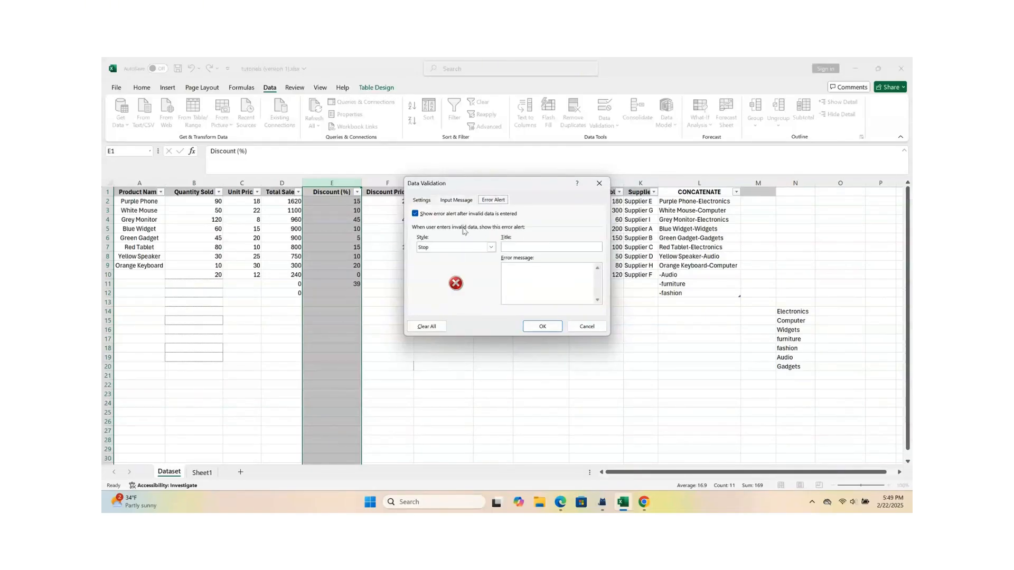
click(492, 247)
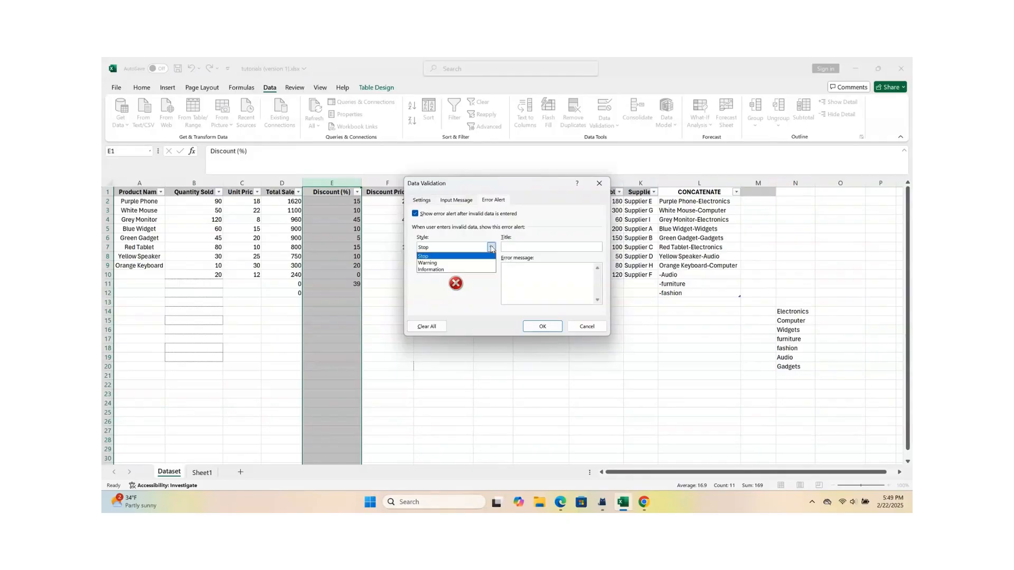
click(465, 263)
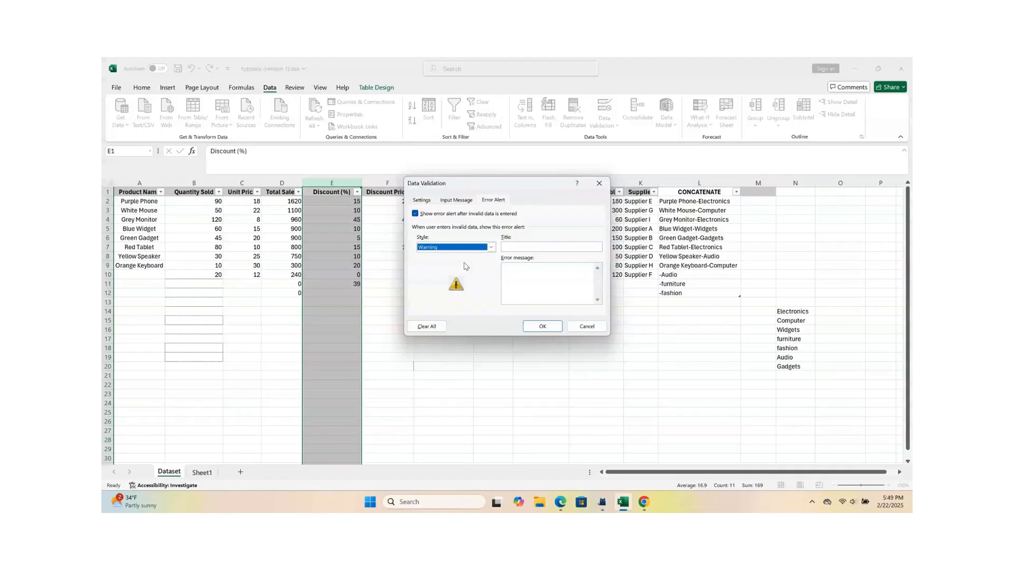
click(491, 247)
click(474, 270)
click(492, 247)
click(477, 257)
Step: Title the error alert "Reason", give it the message "You entered a number more 50" and apply the validation
click(524, 246)
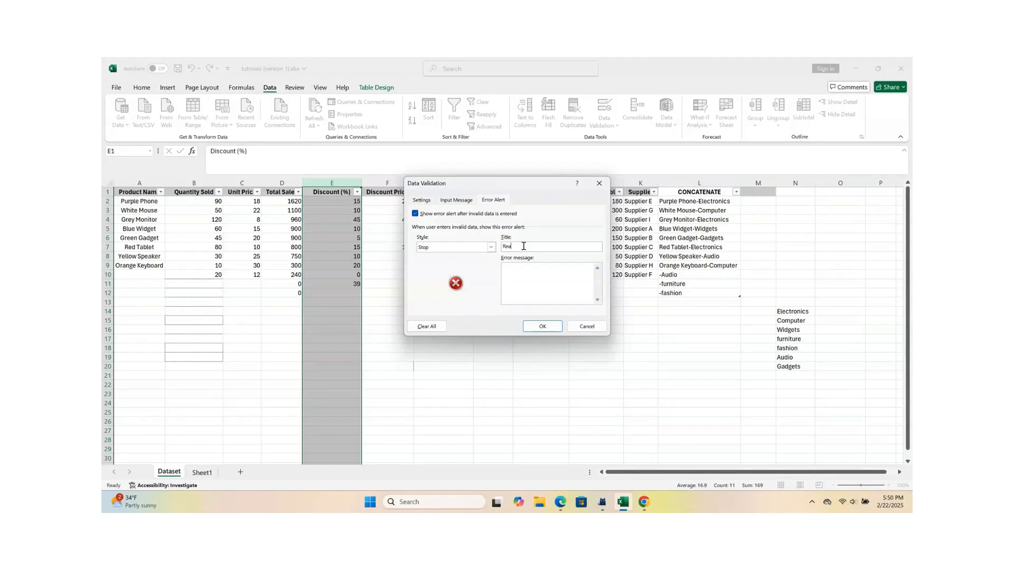
text(n)
click(514, 270)
text(You artered a number more 5)
click(543, 327)
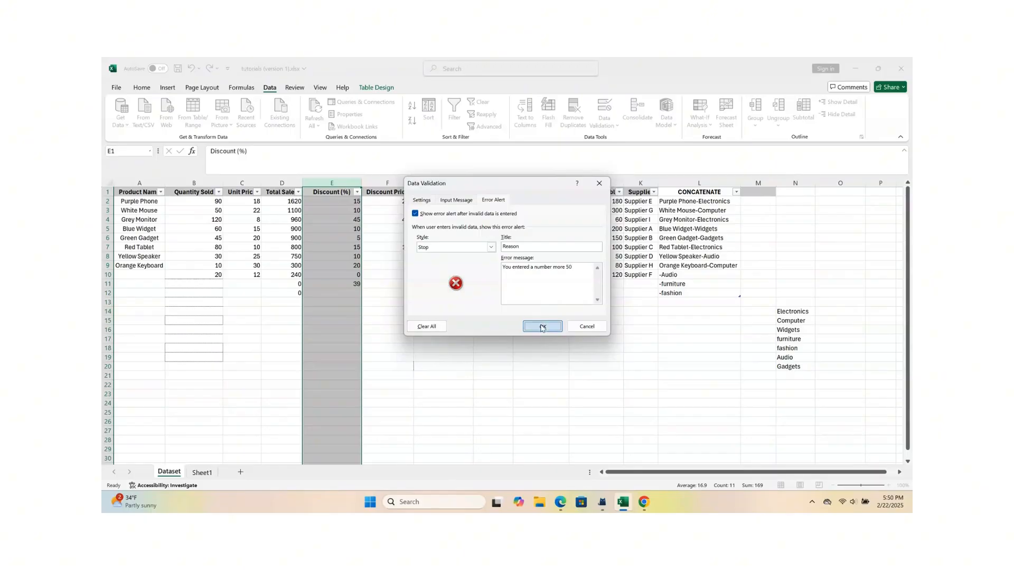
Step: Test the rule by checking the input message on Discount (%) cells and trying to enter 60 and 50 in E12
click(349, 294)
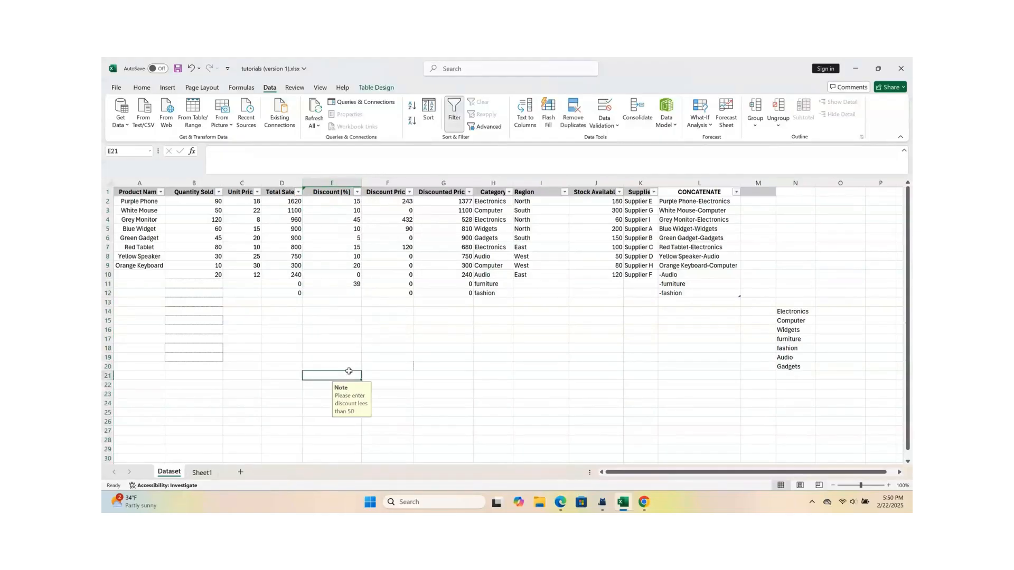
click(392, 335)
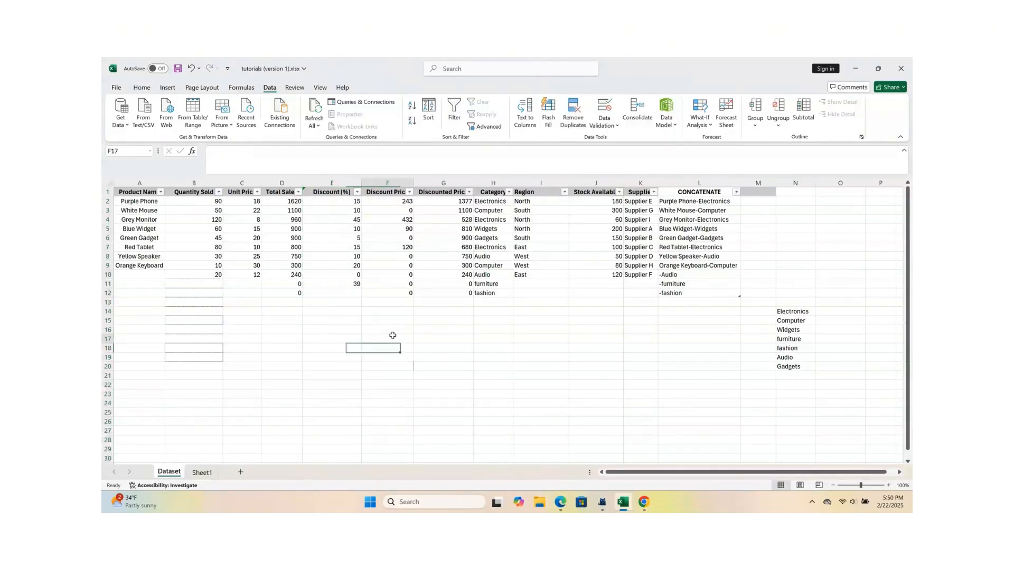
click(339, 295)
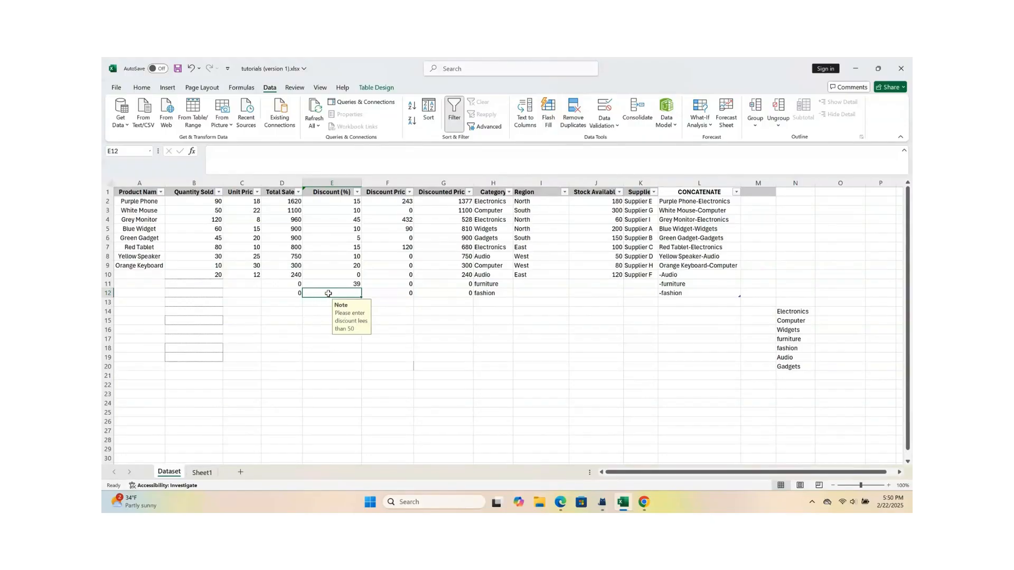
double_click(328, 293)
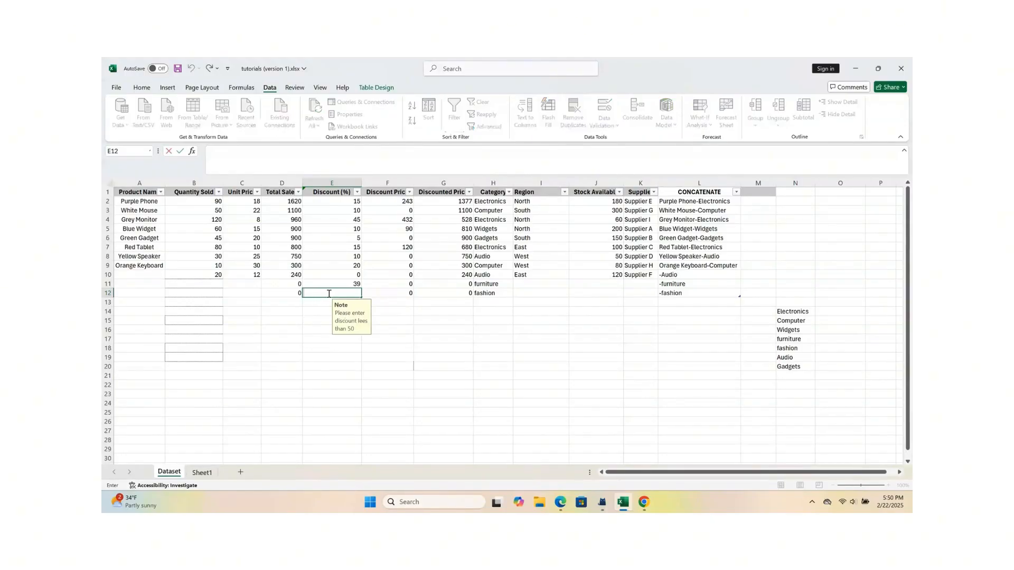
text(60)
key(Return)
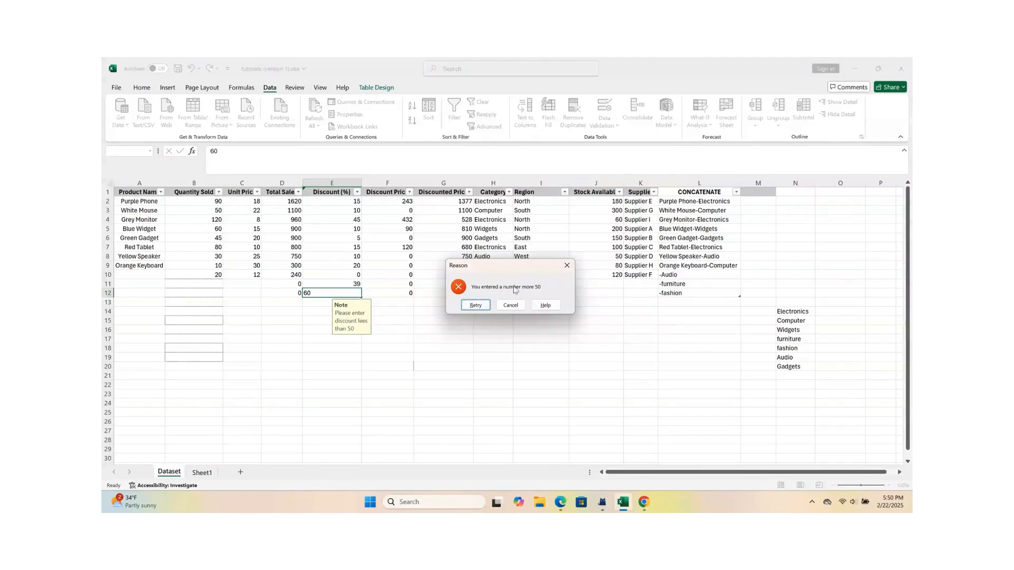
click(476, 307)
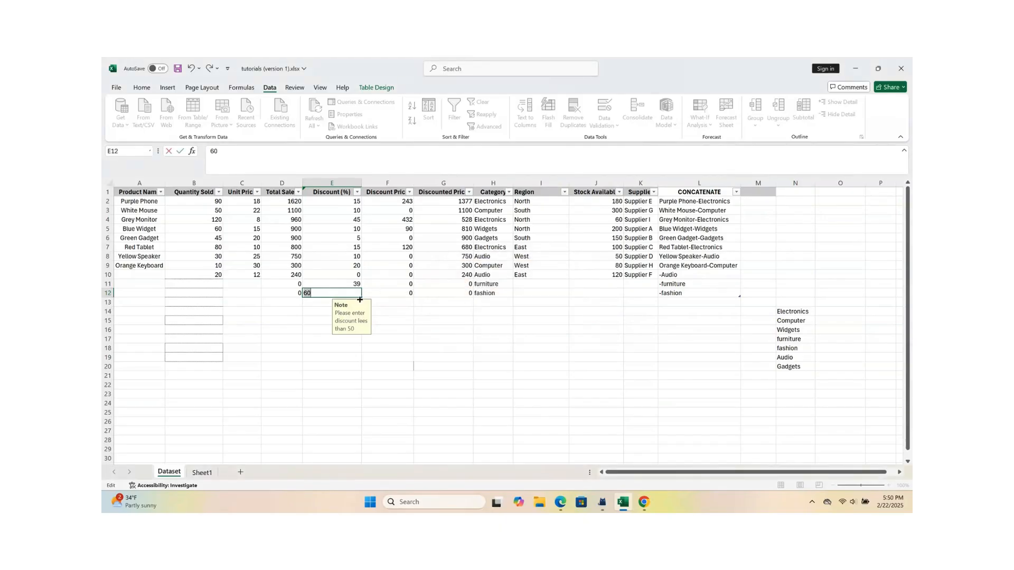
text(50)
key(Return)
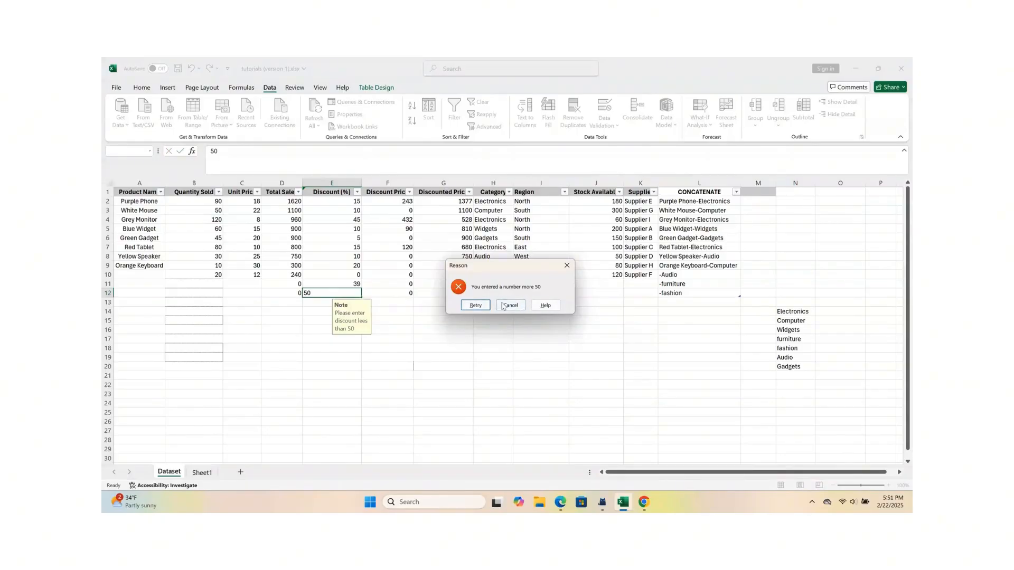
click(475, 305)
Step: Enter a discount of 49 in cell E12
text(49)
key(Return)
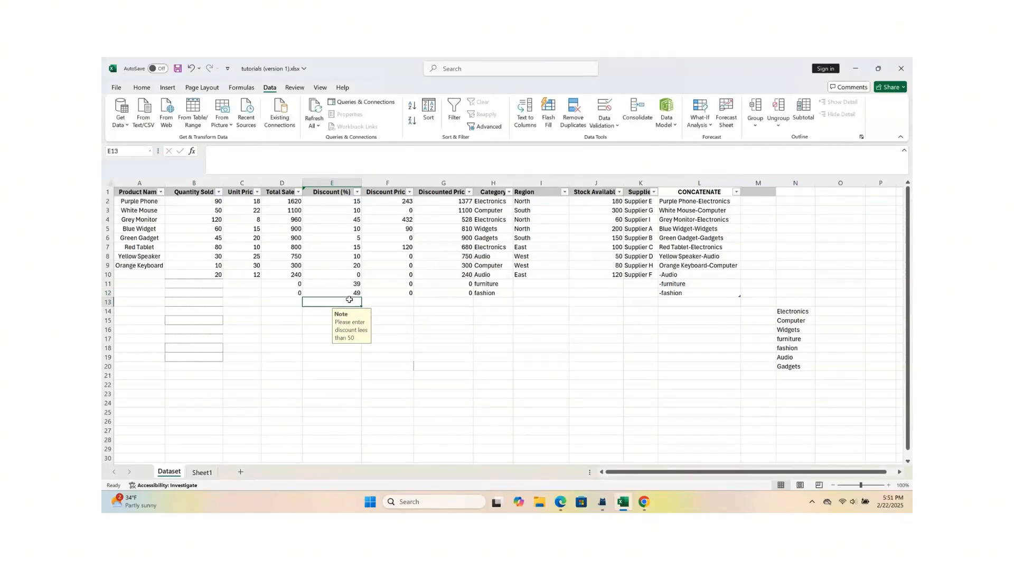
click(405, 339)
click(360, 301)
Step: Clear the category entries "furniture" and "fashion" from cells H11 and H12
click(147, 275)
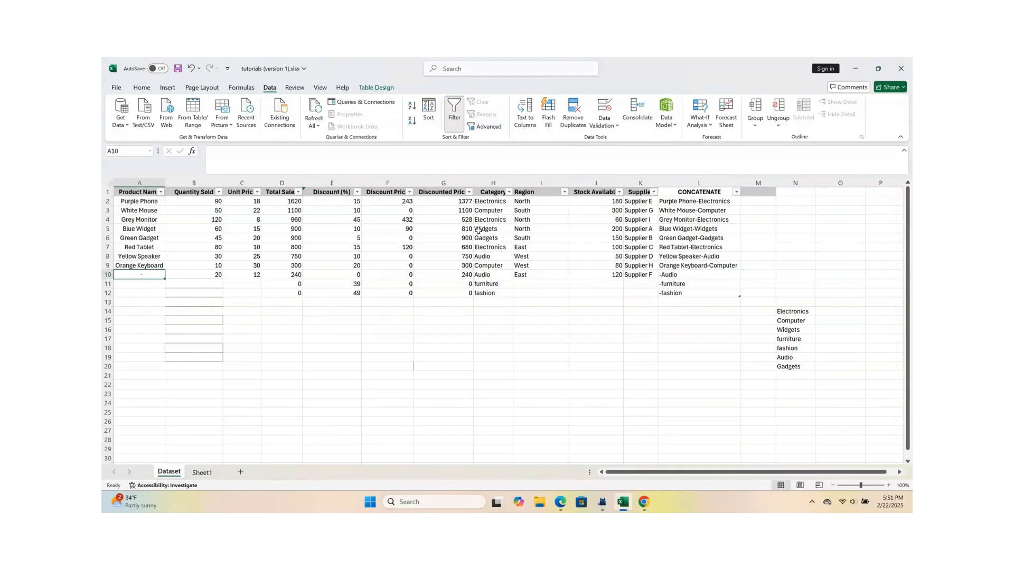
double_click(486, 284)
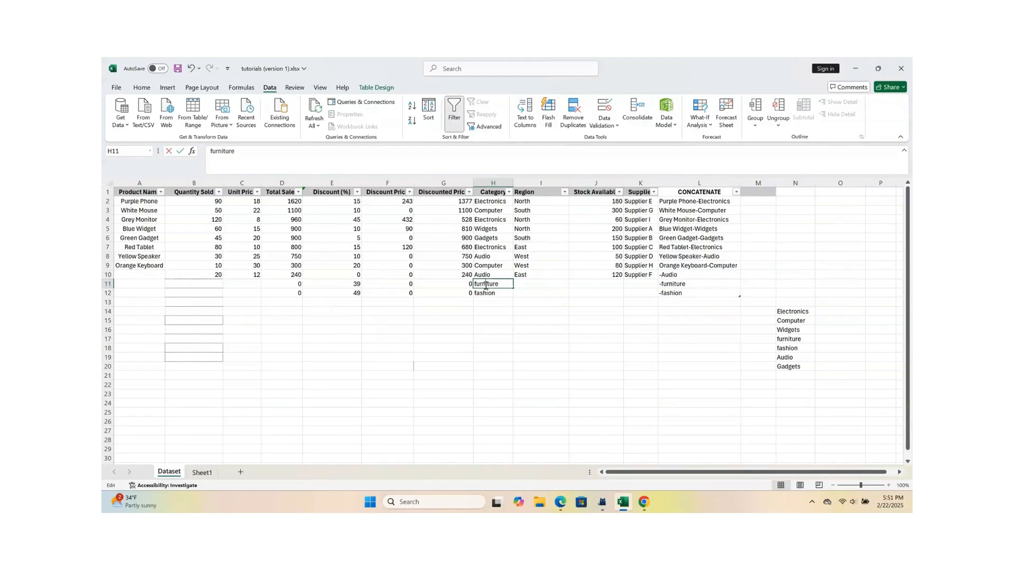
click(492, 294)
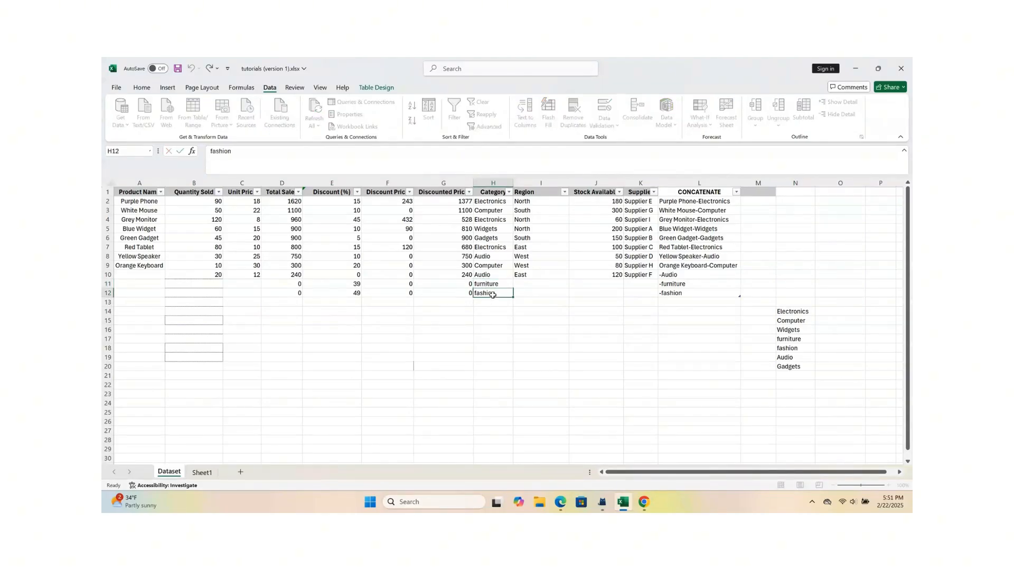
key(BackSpace)
click(493, 284)
key(BackSpace)
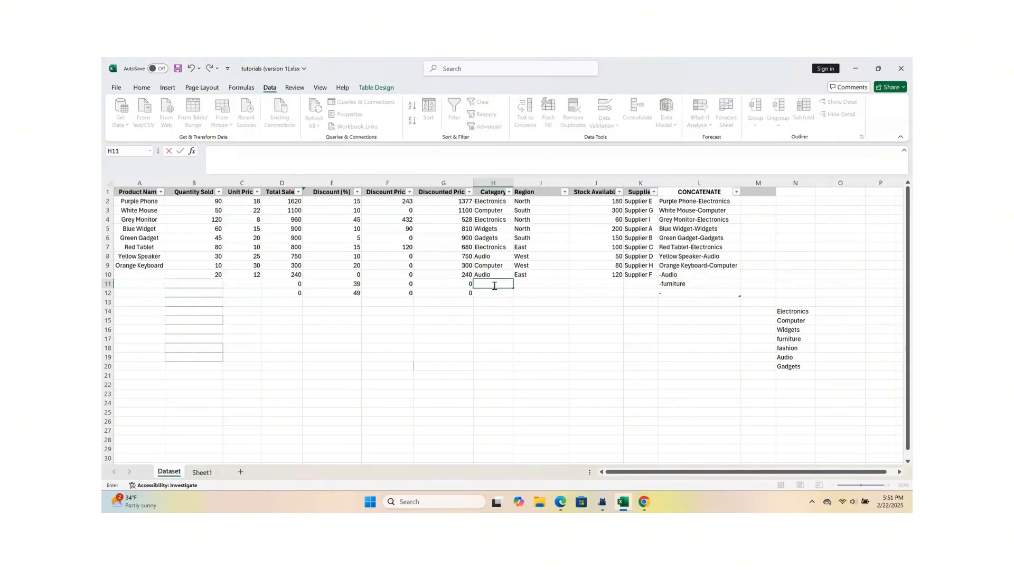
Step: Enter the product names Chairs, Clothes and Shoes in cells A10 to A12
click(140, 277)
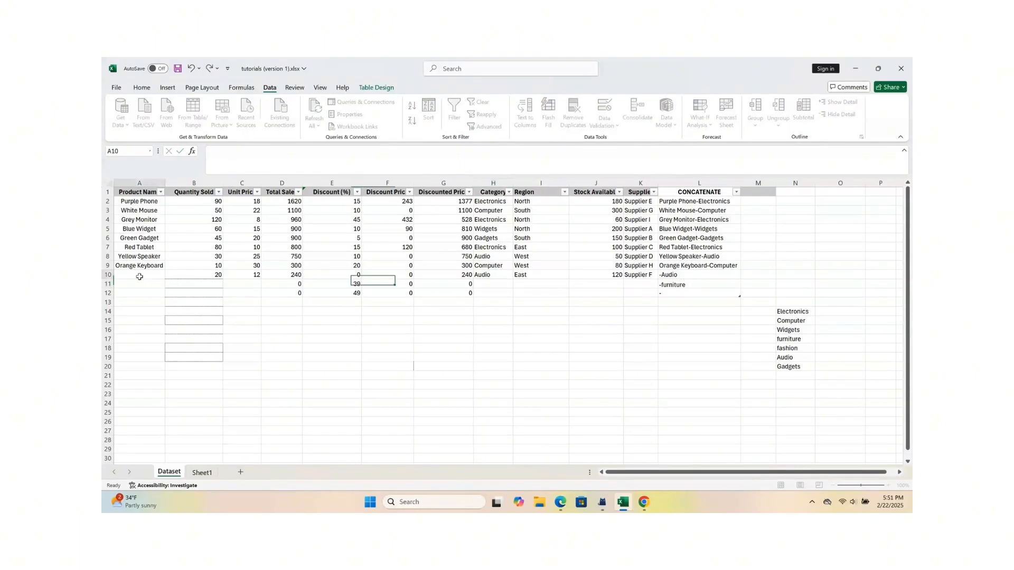
text(C)
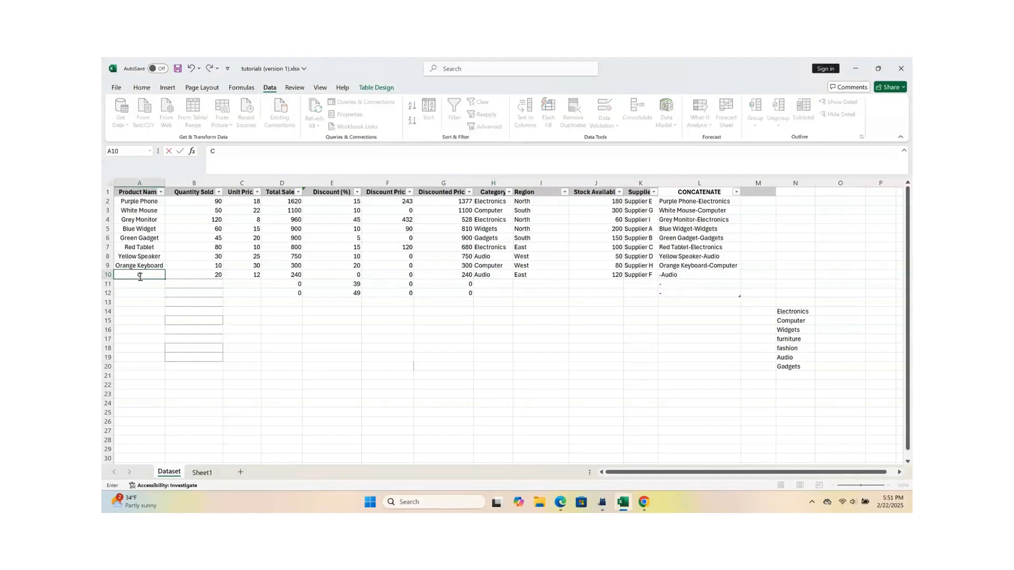
text(hairs)
key(Return)
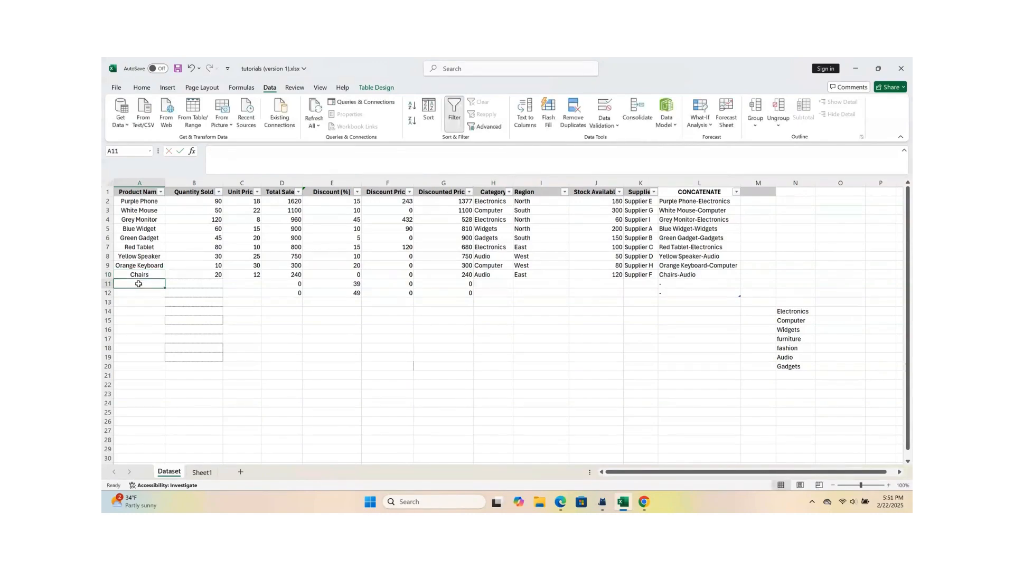
text(Clothes)
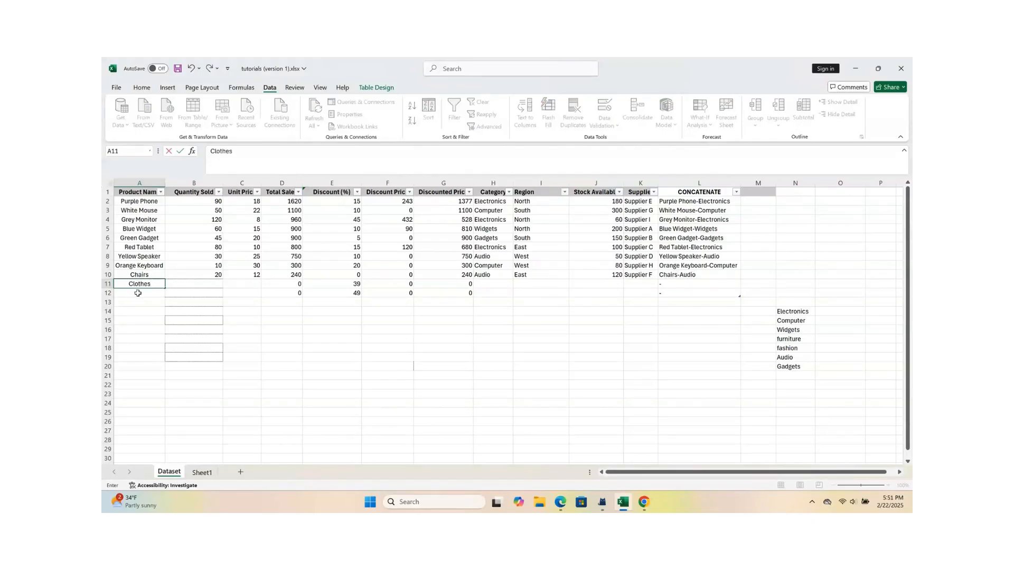
click(138, 293)
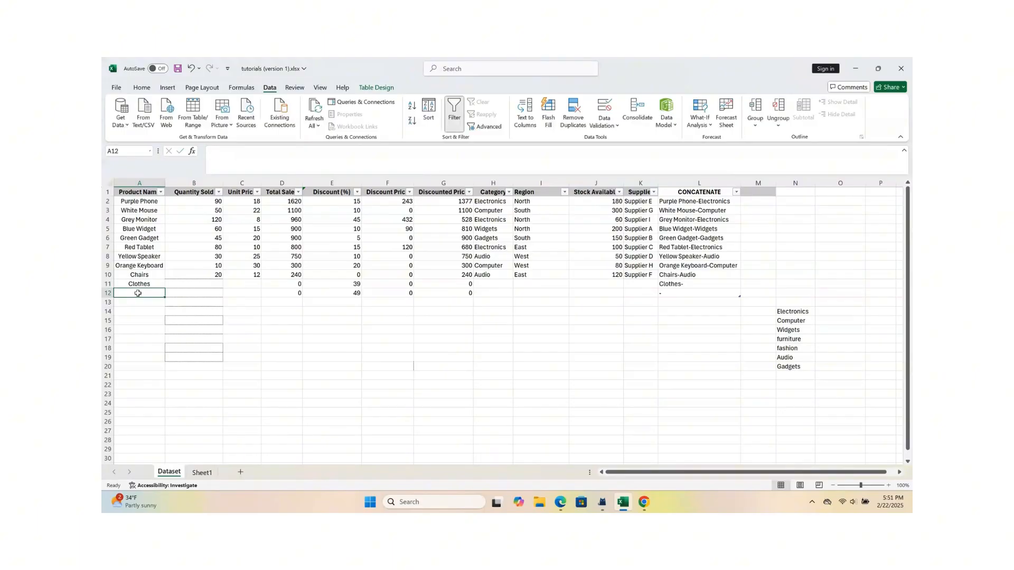
text(Shoes)
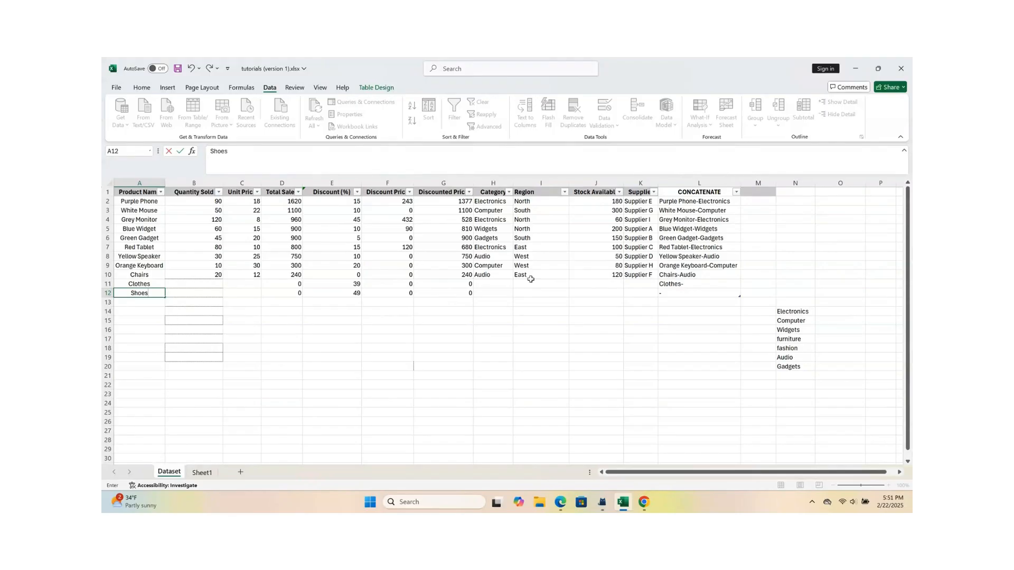
Step: Clear the old category list from cells N14 to N20
click(488, 284)
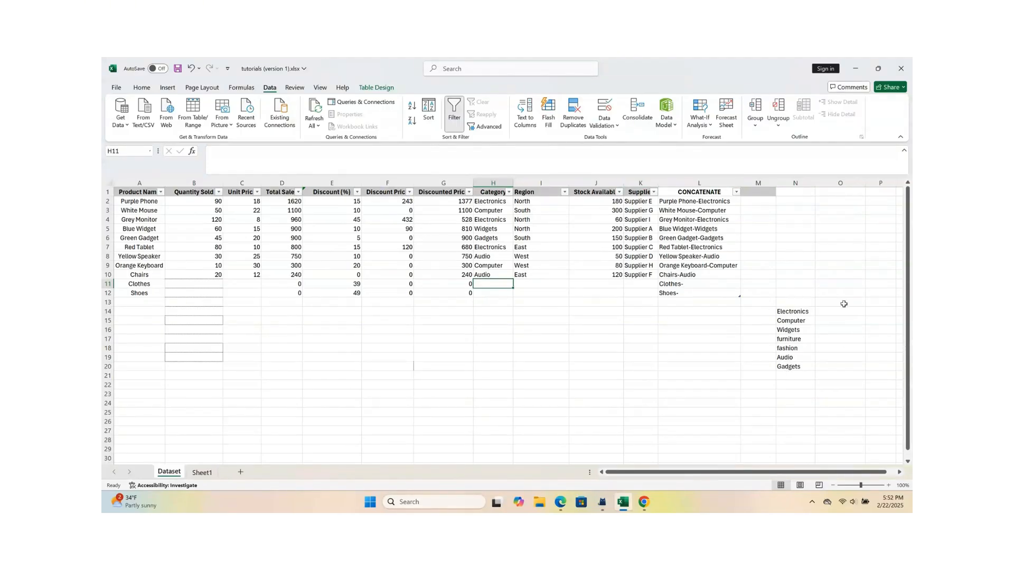
click(792, 312)
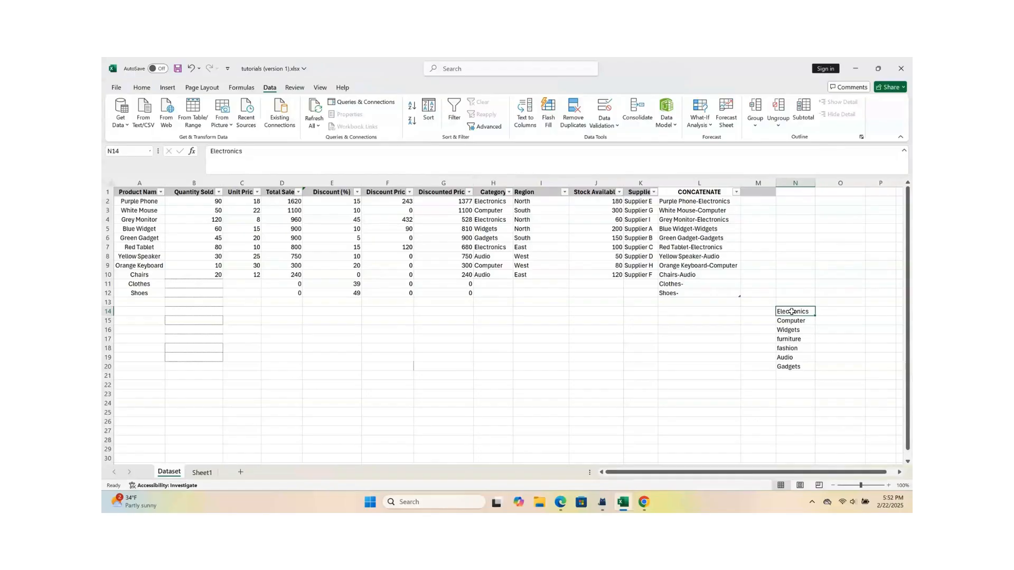
click(797, 329)
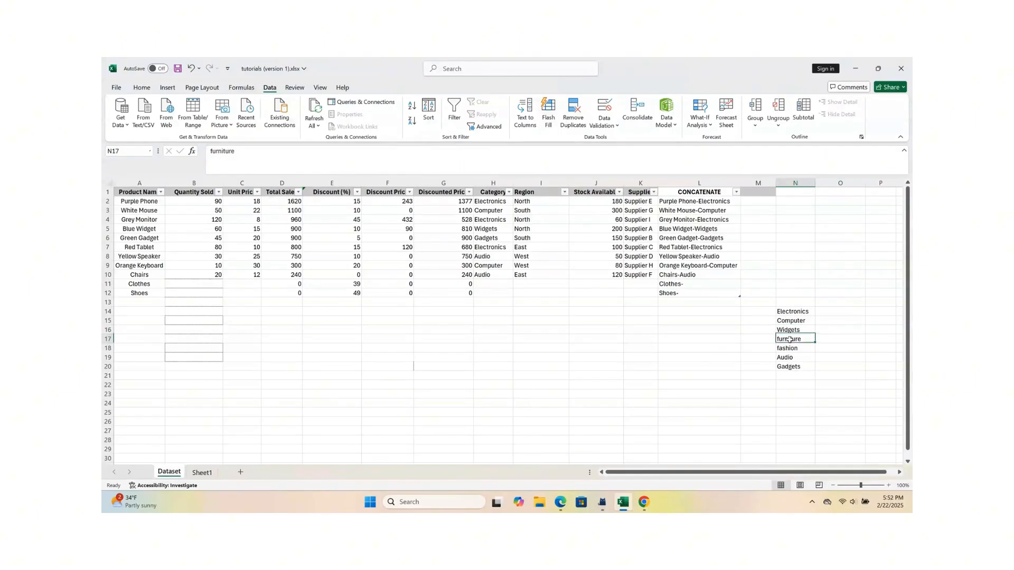
drag(788, 313, 789, 366)
key(Delete)
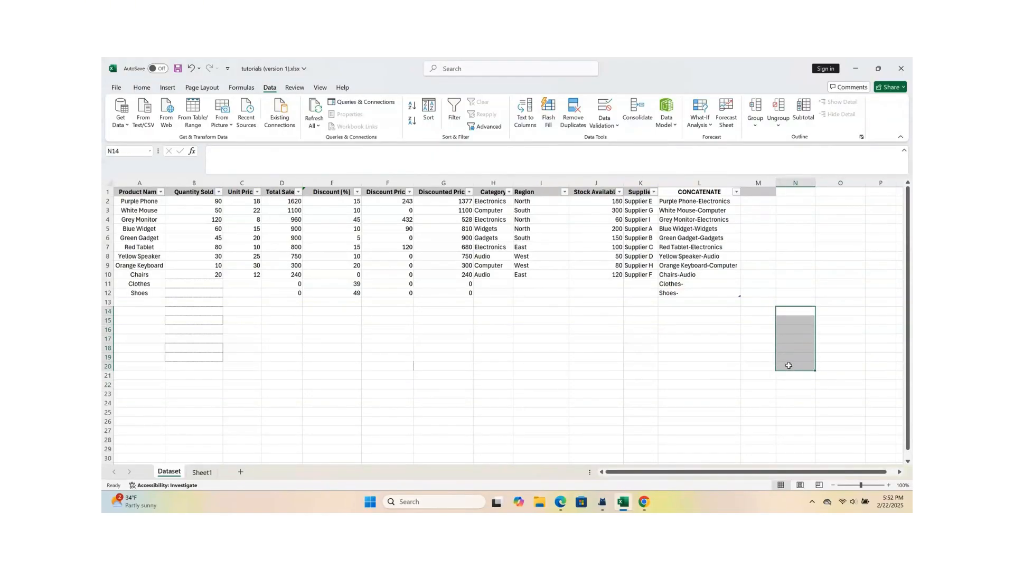
Step: Start a new category list by entering Electronics in N14 and Computer in N15
click(779, 333)
click(788, 314)
text(Electronics)
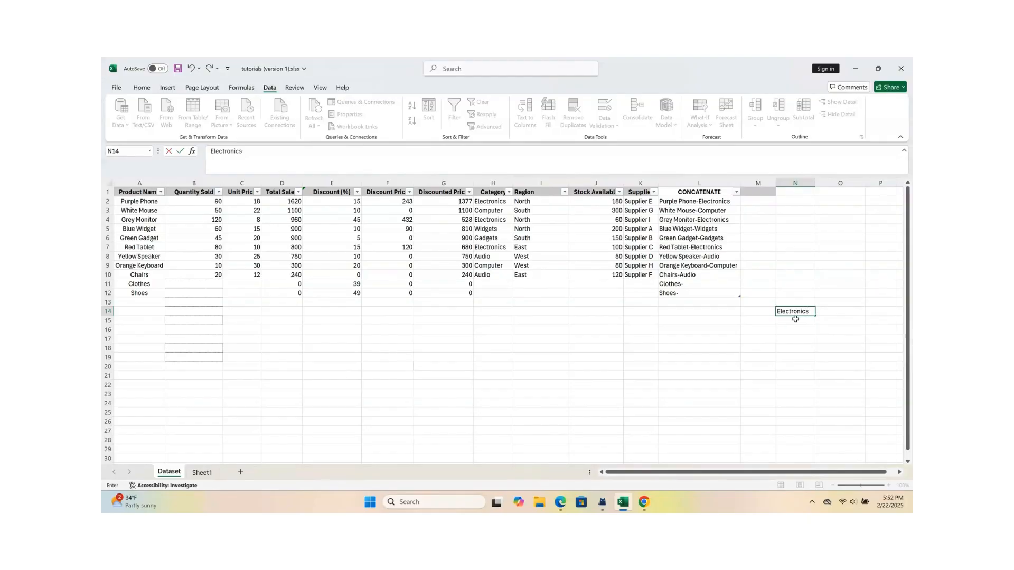
click(795, 319)
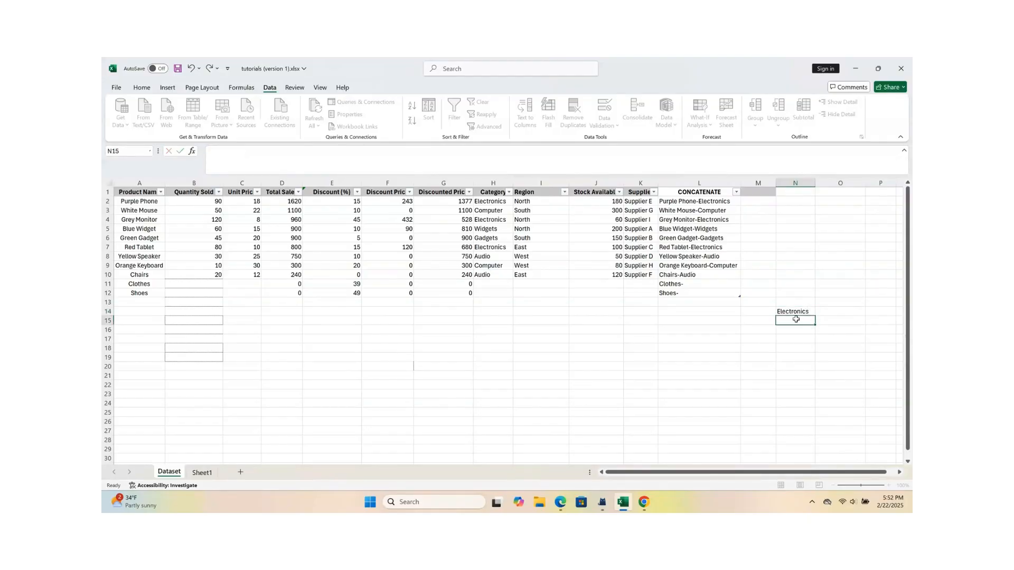
text(Co)
text(mputerWidge)
key(BackSpace)
key(BackSpace)
key(BackSpace)
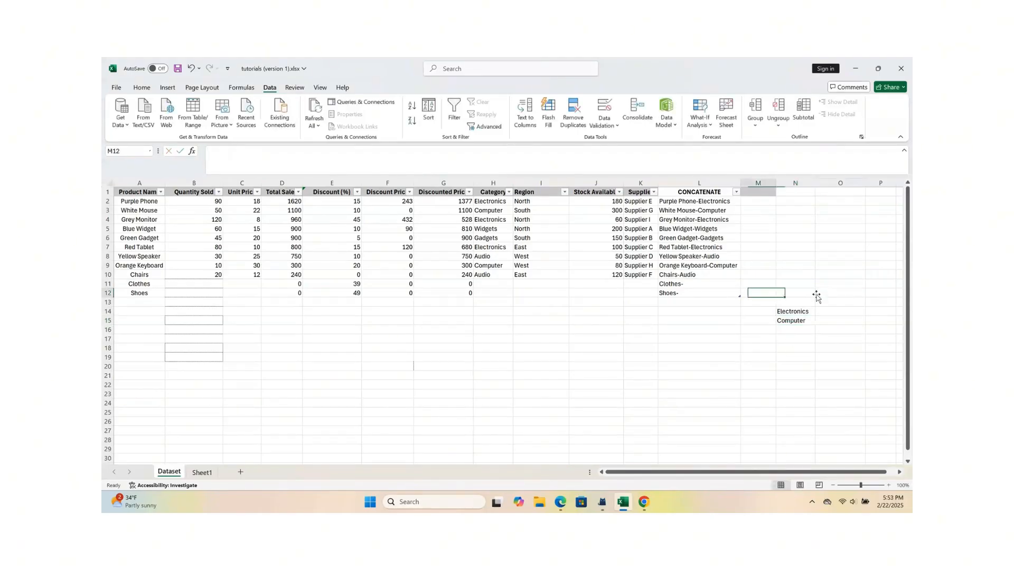
Step: Continue the category list with Widgets in N16, Audio in N17 and Gadgets in N18
click(800, 328)
double_click(794, 330)
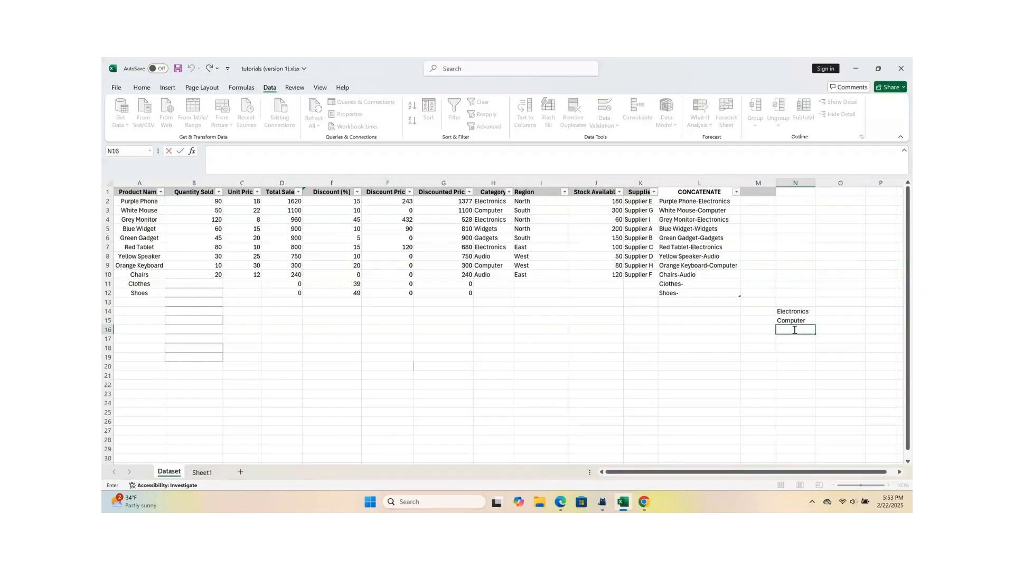
text(Widgets)
click(801, 353)
click(790, 339)
double_click(790, 340)
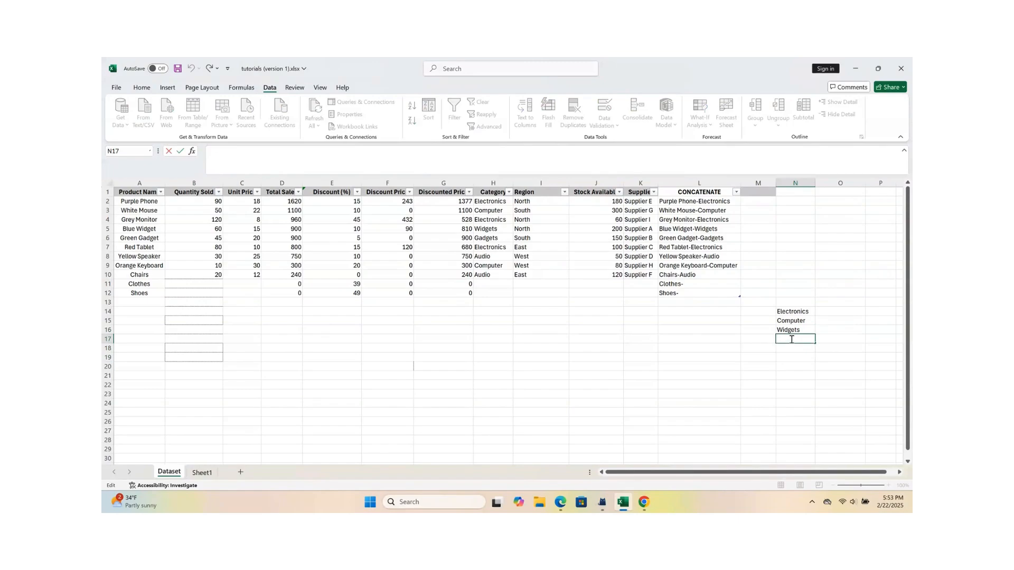
text(Audio)
click(734, 349)
click(789, 349)
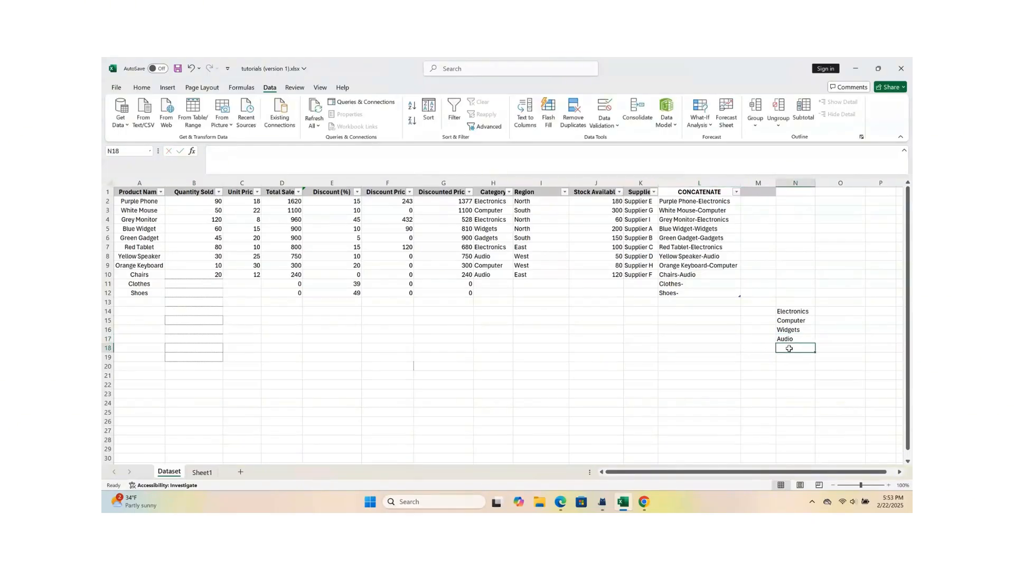
text(Gadgets)
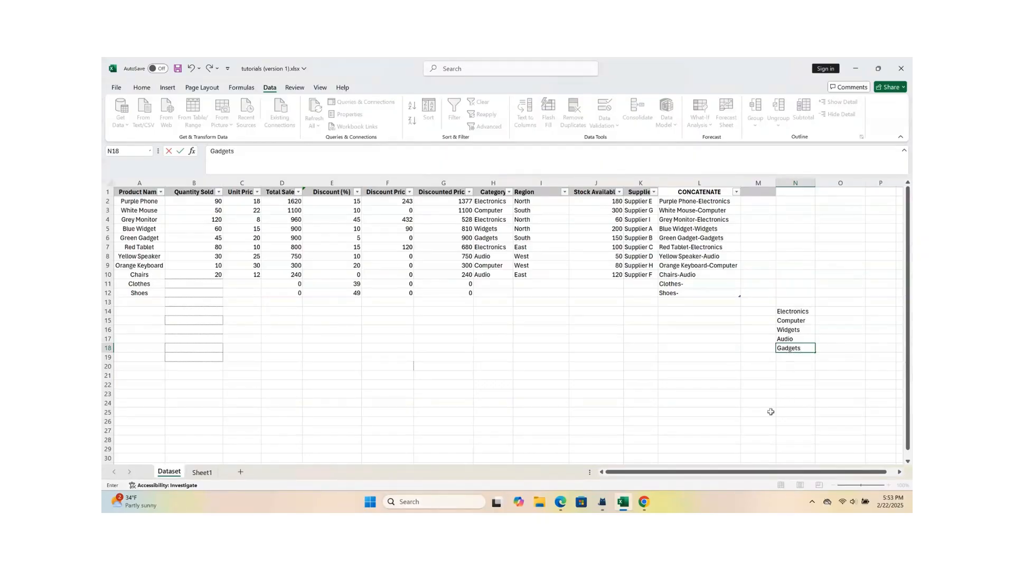
click(750, 376)
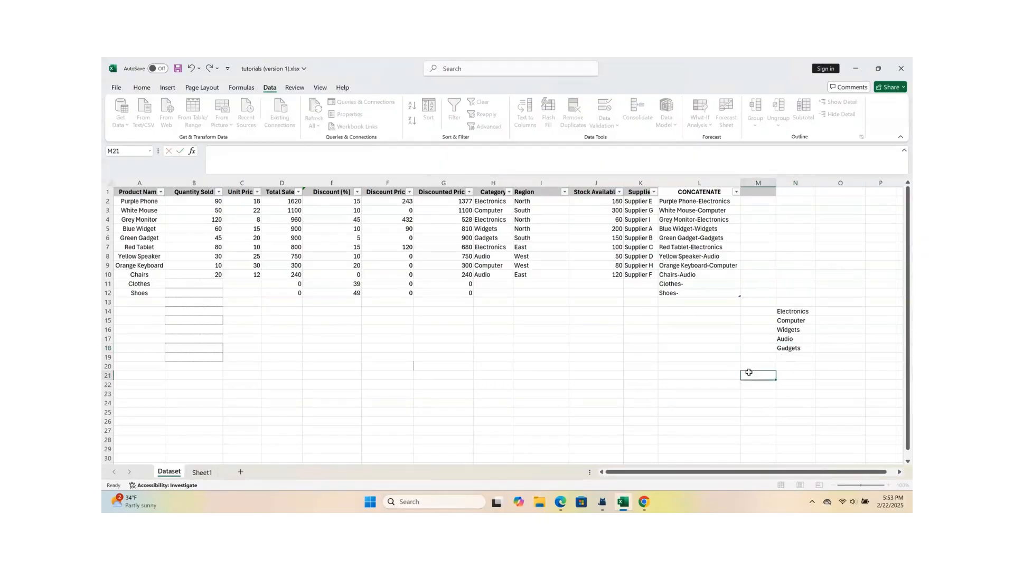
Step: Apply List data validation to the whole Category column, using =$N$14:$N$18 as the source
click(496, 183)
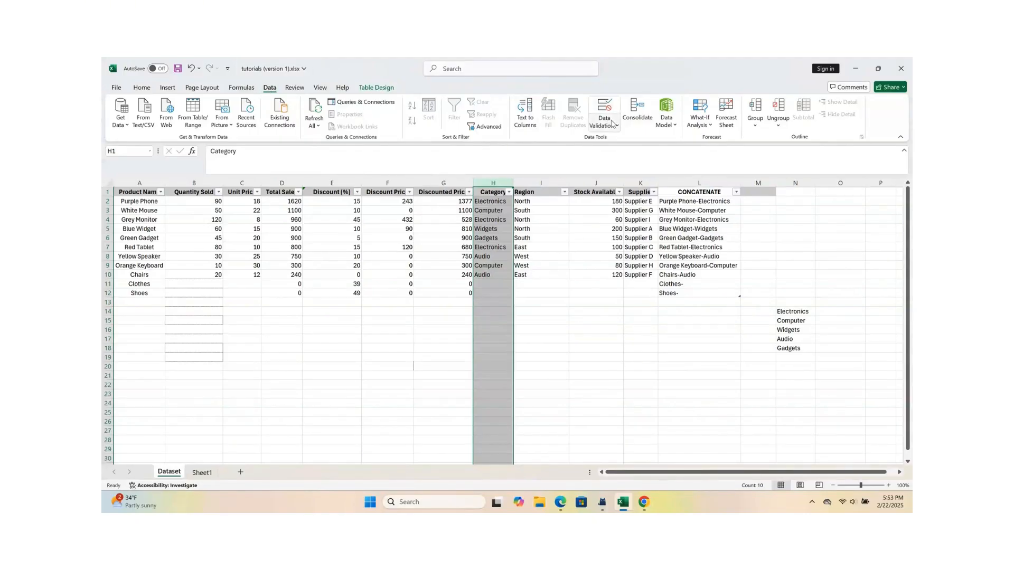
click(614, 125)
click(612, 139)
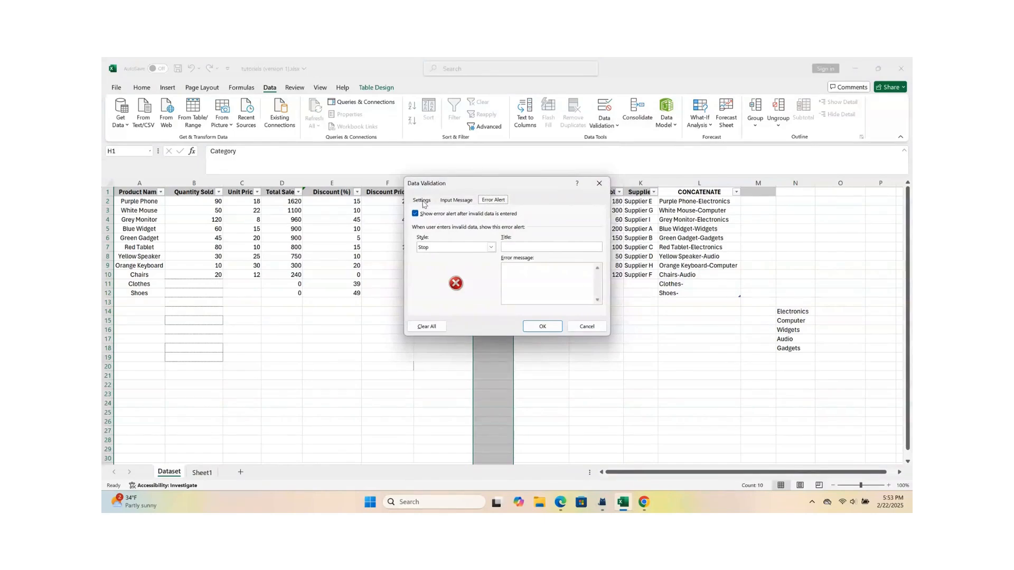
click(422, 201)
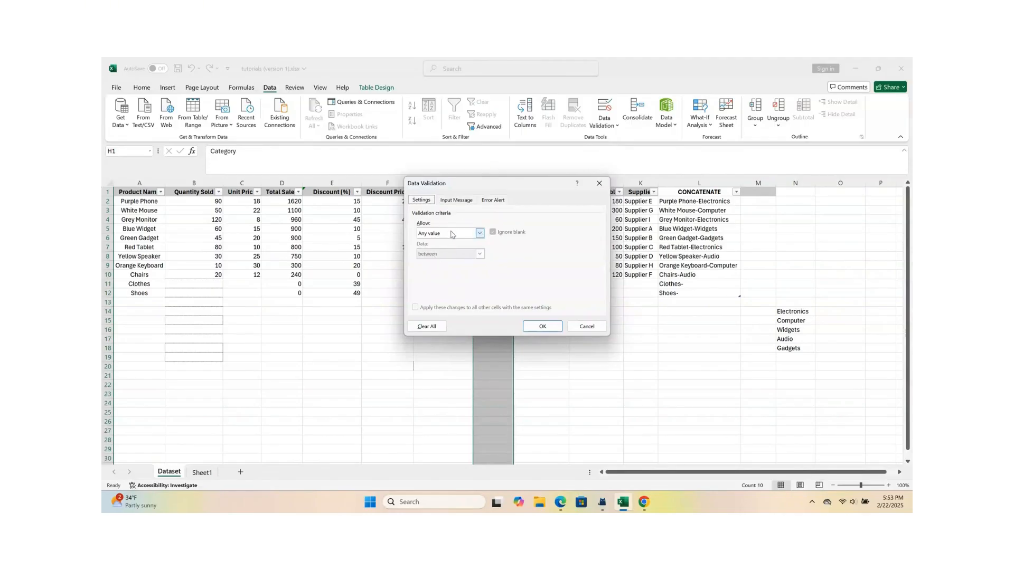
click(480, 234)
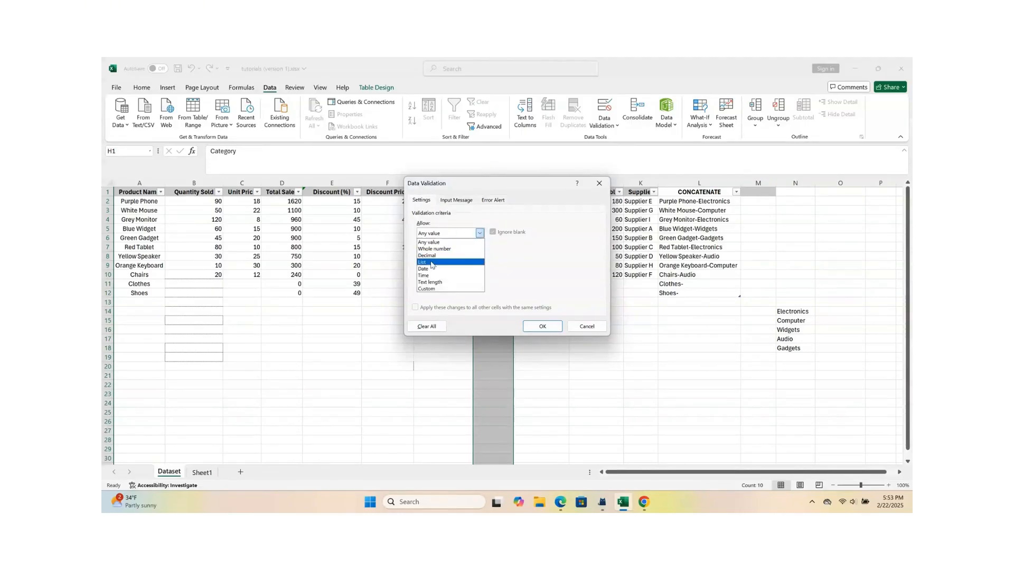
click(432, 263)
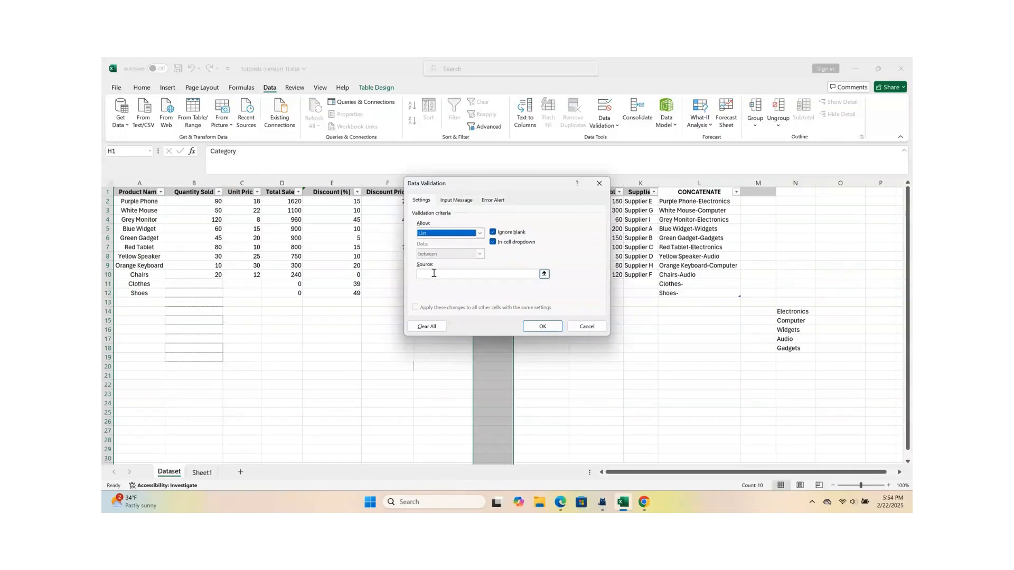
click(434, 273)
drag(783, 311, 785, 349)
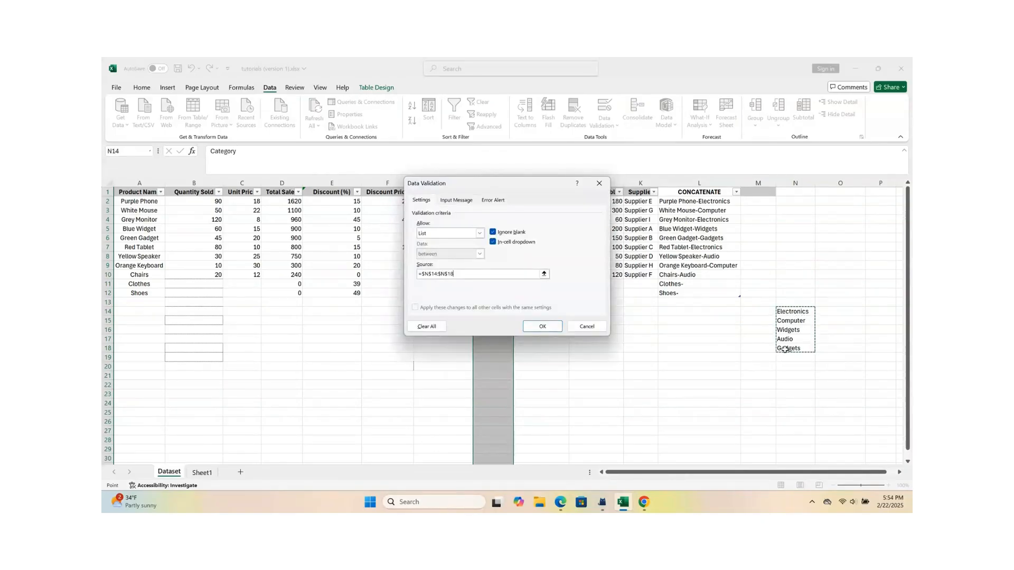
click(454, 201)
click(494, 201)
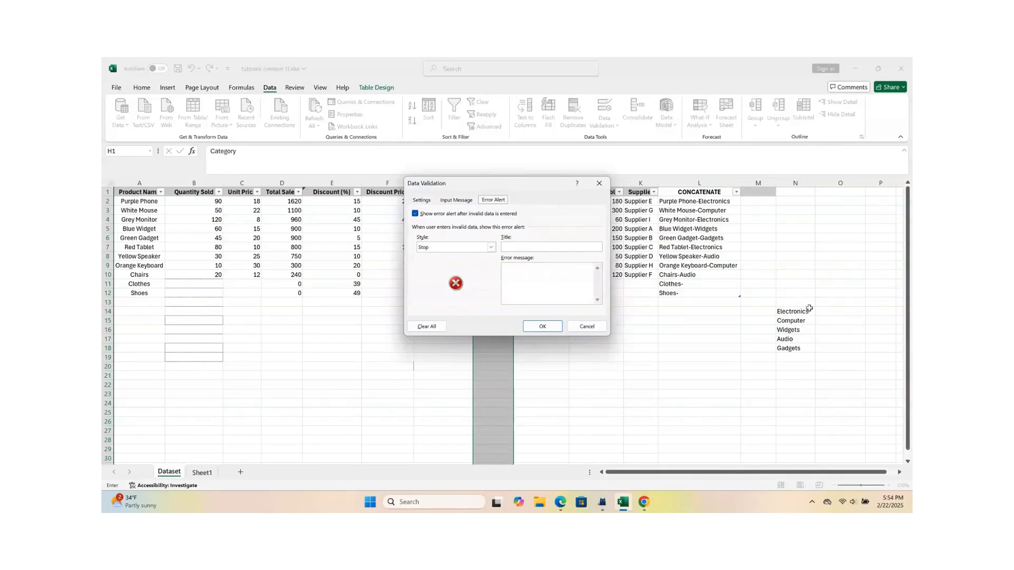
click(422, 200)
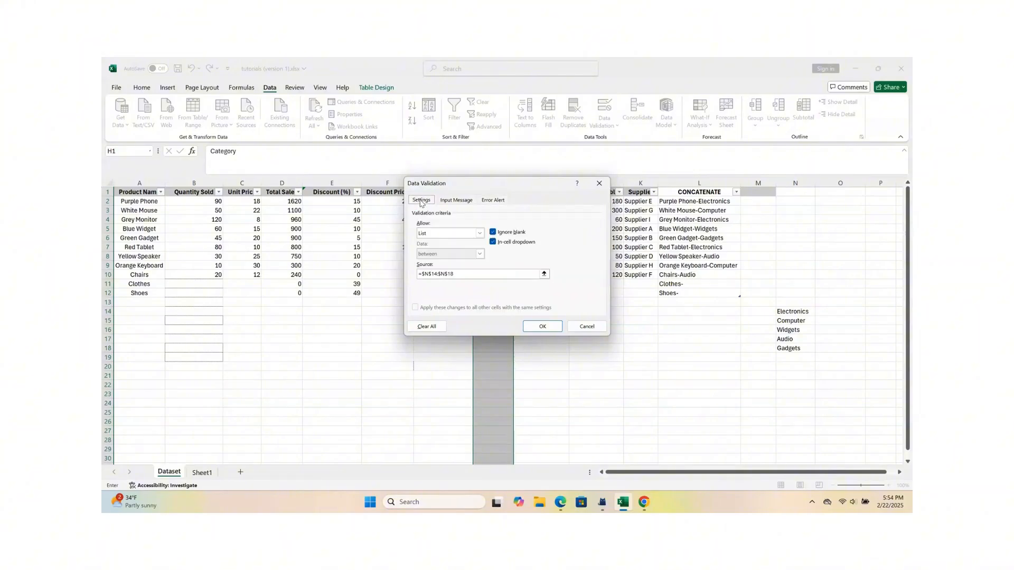
click(543, 327)
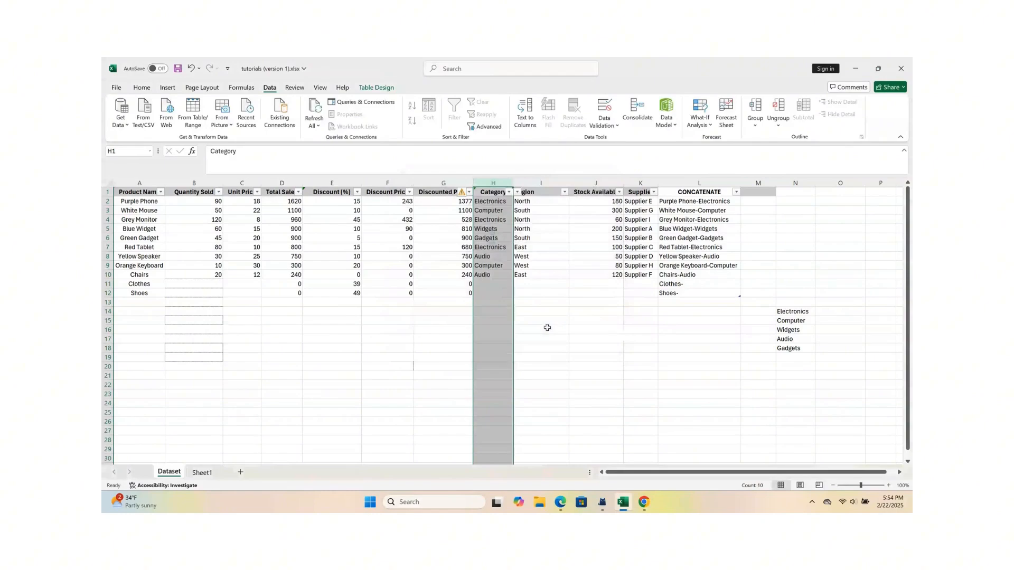
Step: Inspect the category options offered by the in-cell dropdown of H11 without choosing one
drag(567, 305, 526, 296)
click(562, 349)
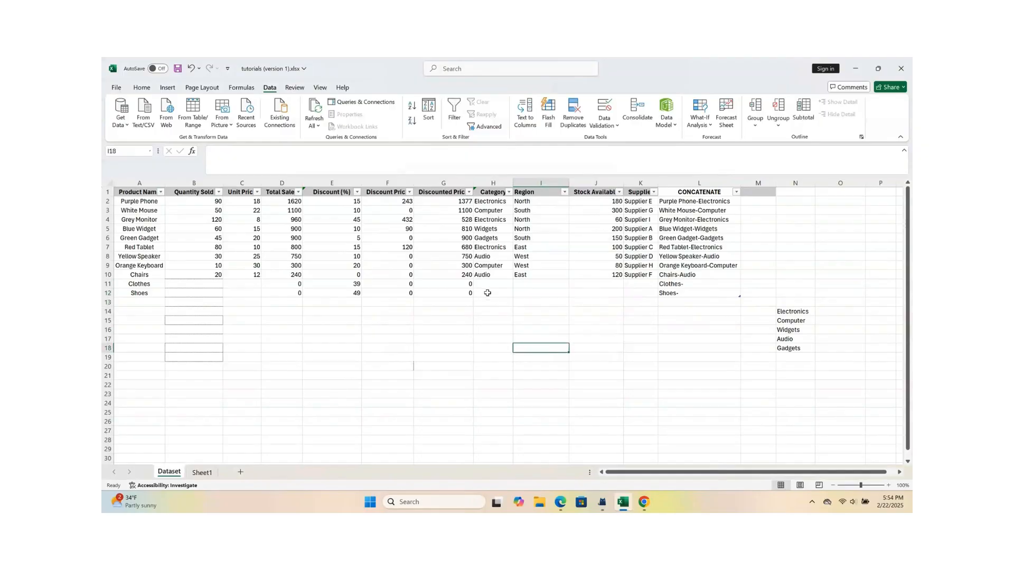
click(489, 283)
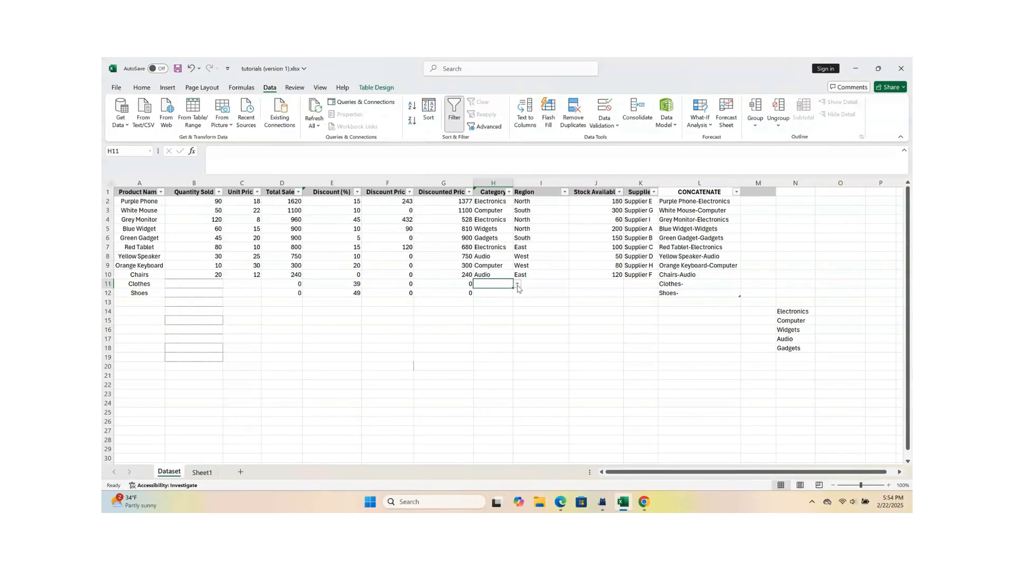
click(517, 286)
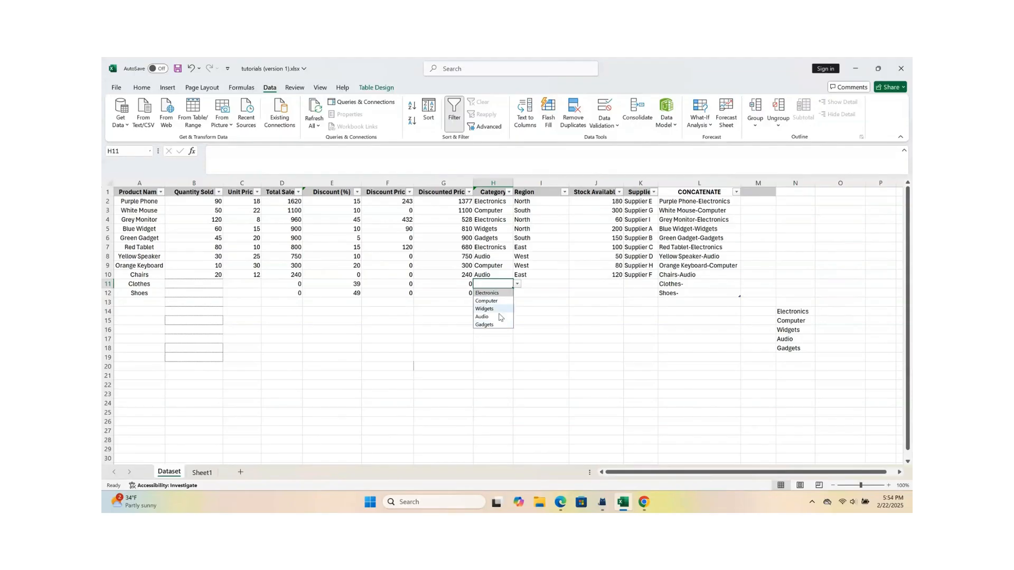
click(562, 332)
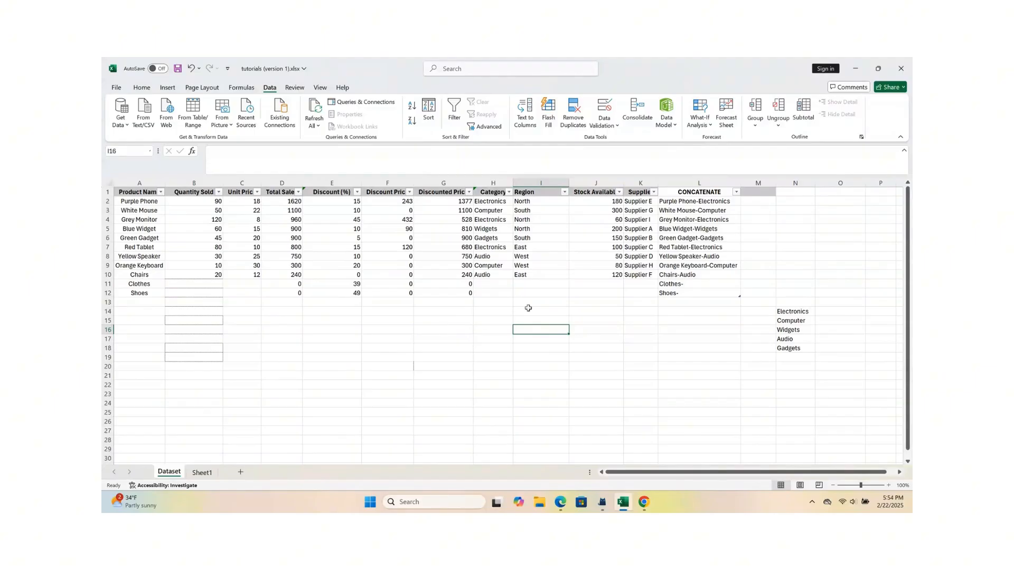
click(536, 285)
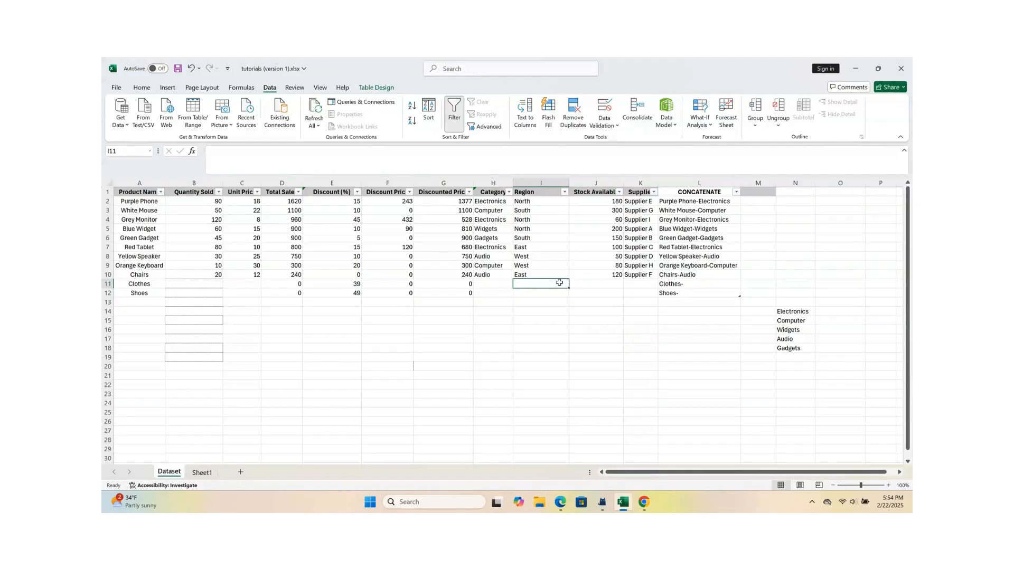
click(480, 285)
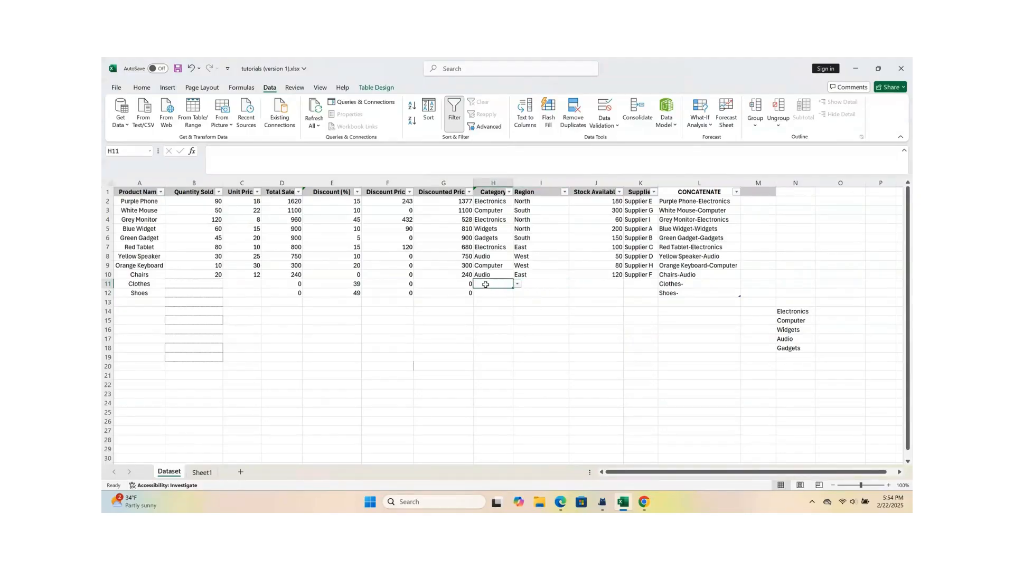
Step: Add Furniture below the category list in cell N19
click(791, 356)
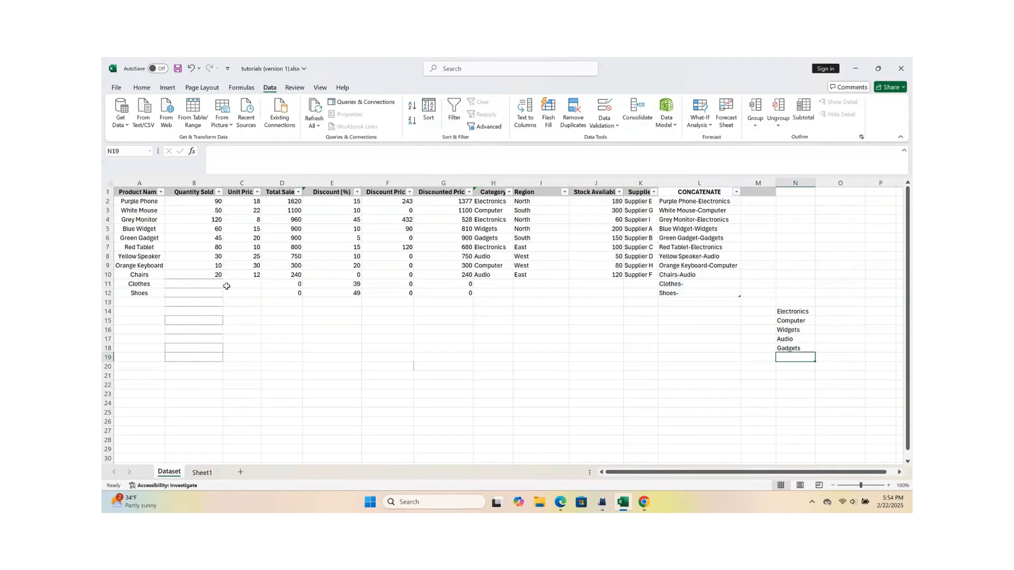
double_click(785, 359)
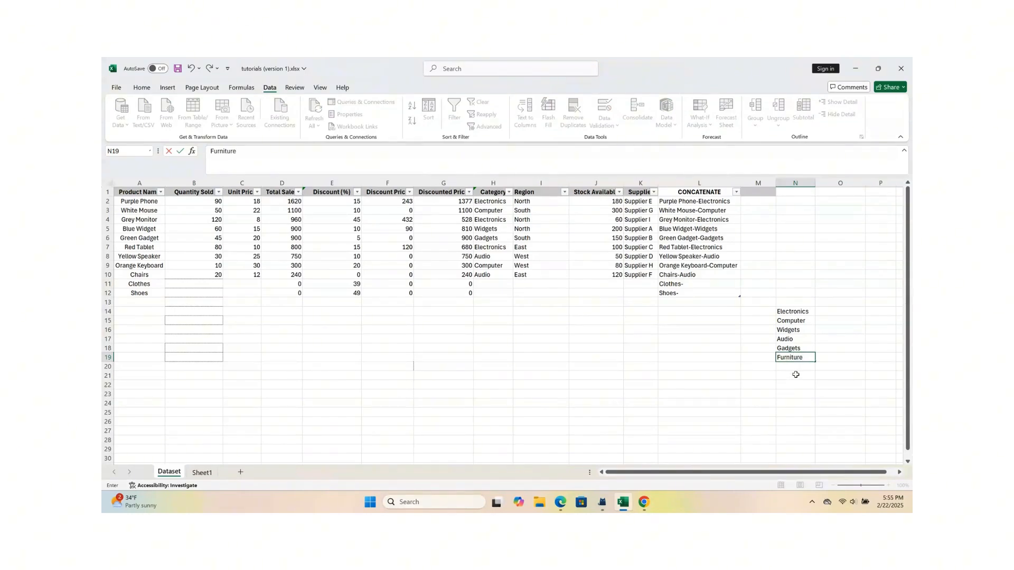
click(518, 319)
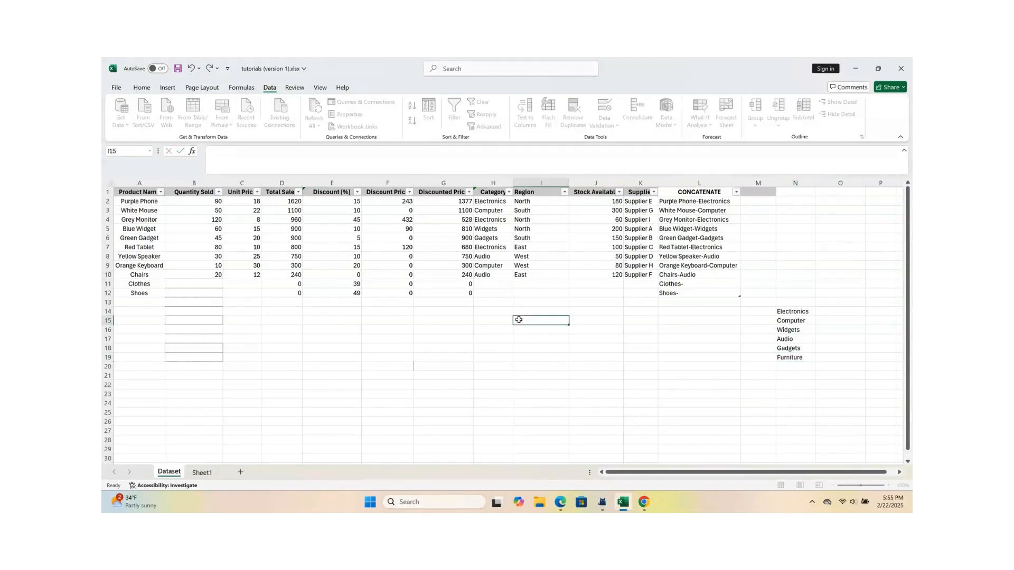
Step: Compare the category options offered in cell H12 with the list entries in N14 to N19
click(491, 293)
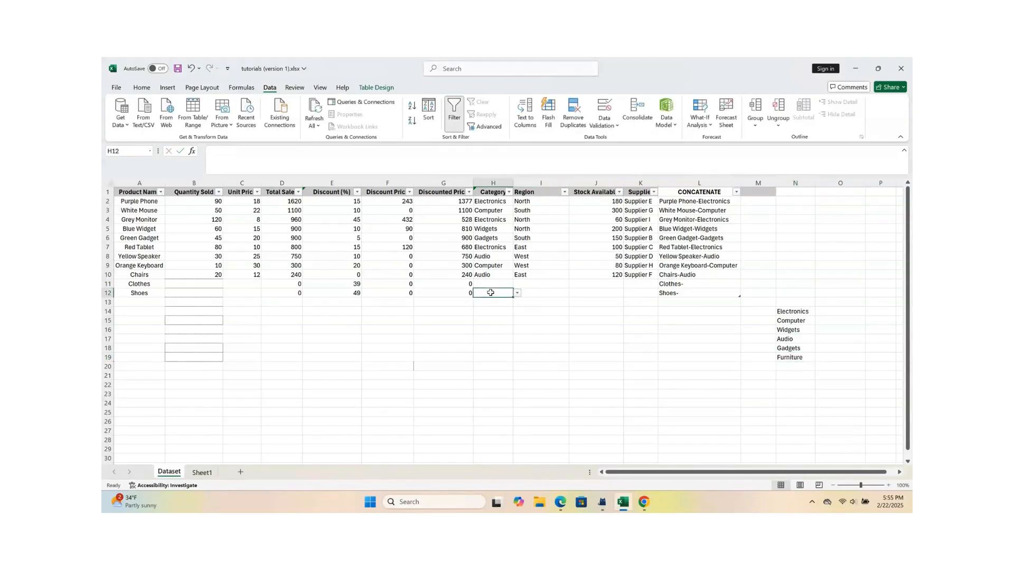
click(517, 293)
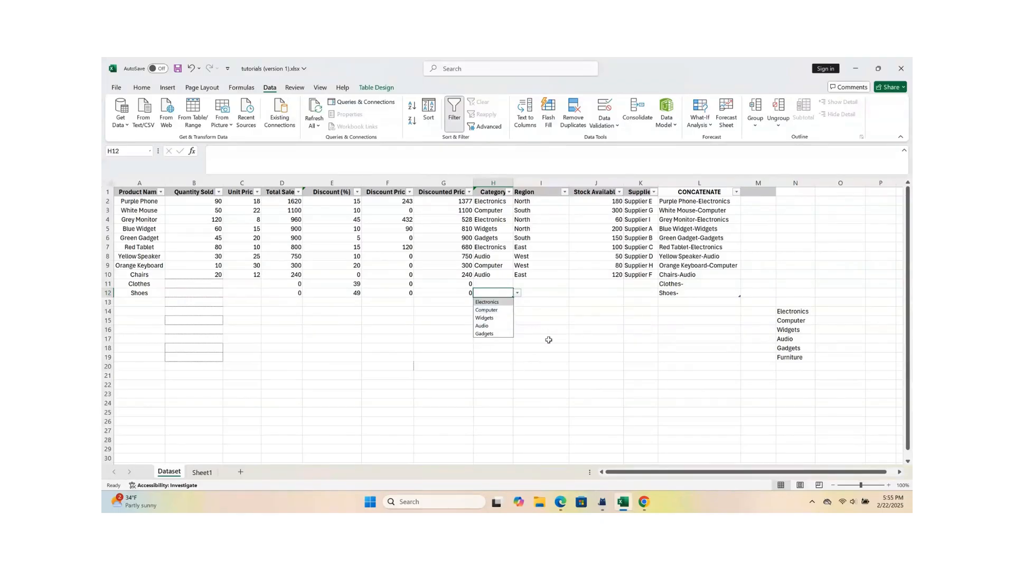
click(606, 366)
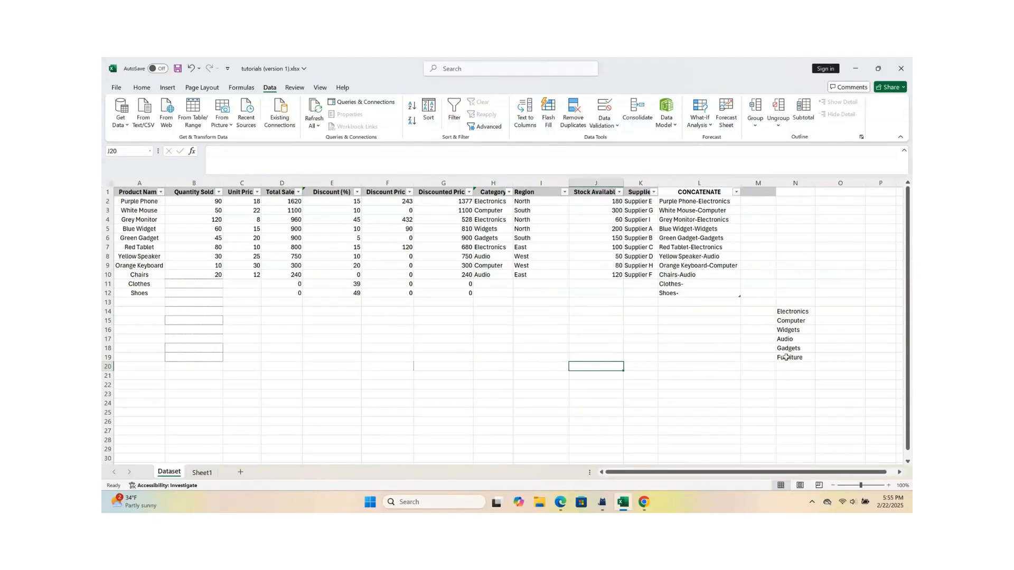
click(786, 358)
click(789, 375)
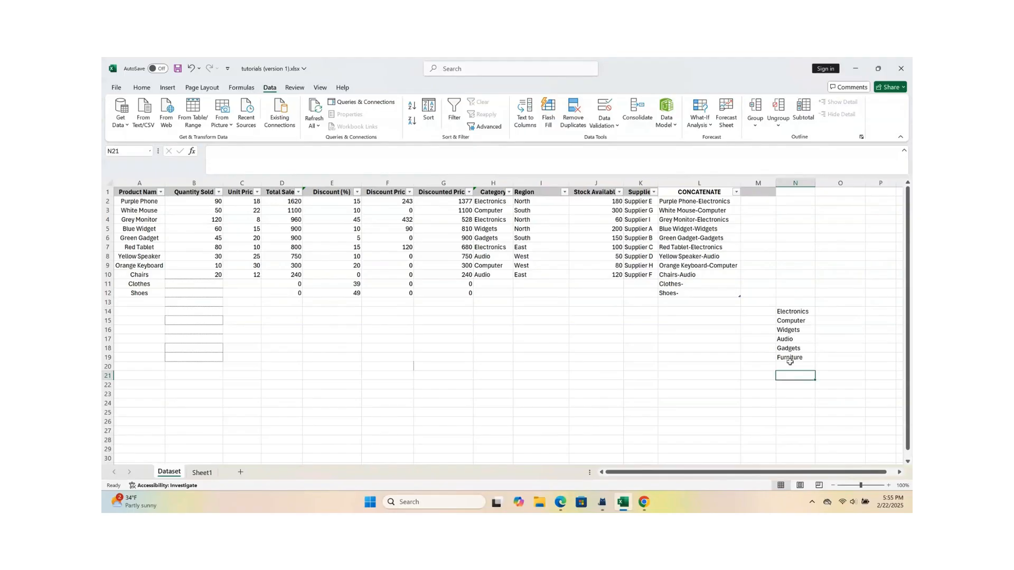
click(790, 359)
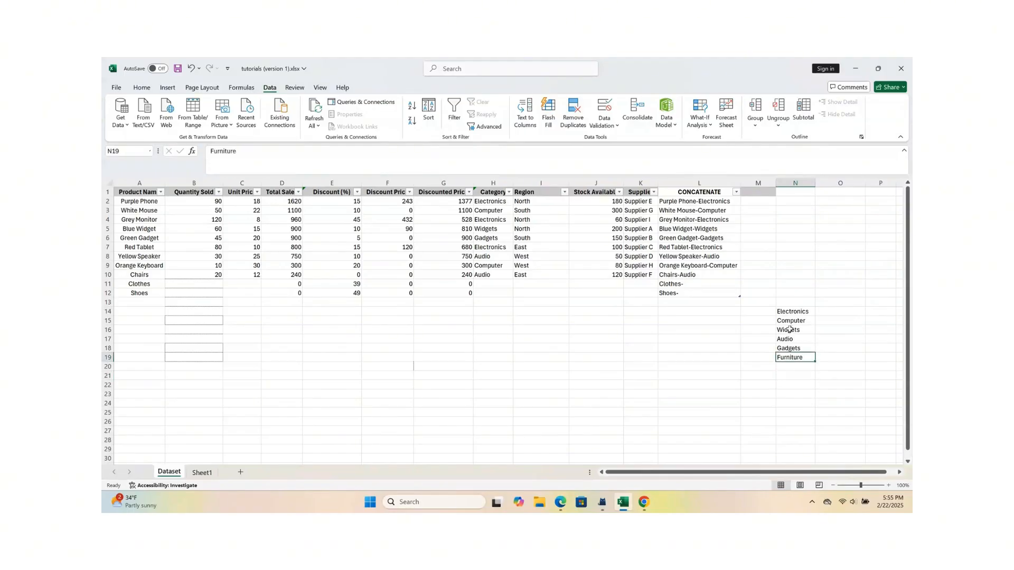
Step: Move the Furniture entry from N19 up into the category list, inserting it between Audio and Gadgets
drag(787, 312, 788, 340)
click(797, 386)
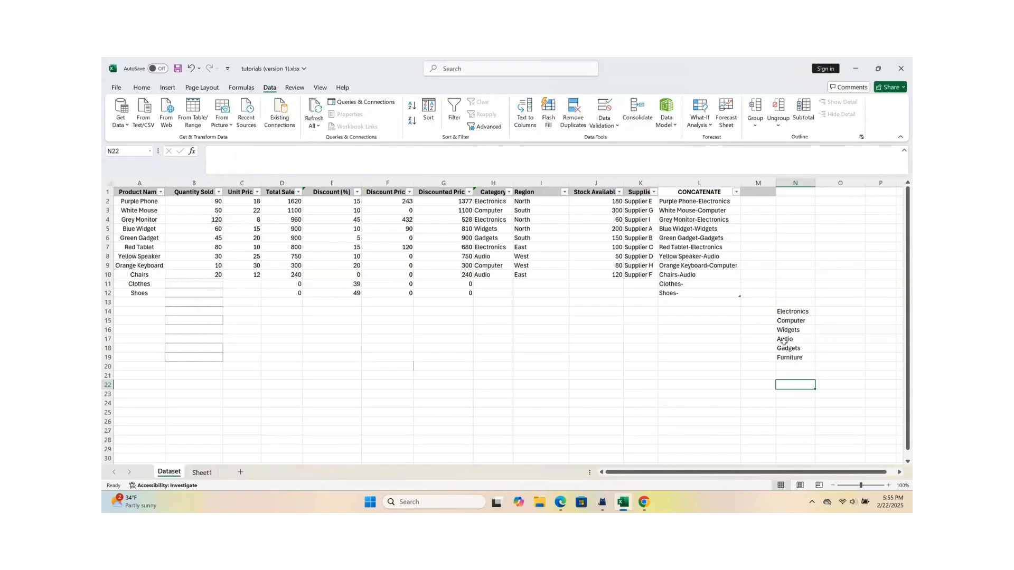
click(792, 360)
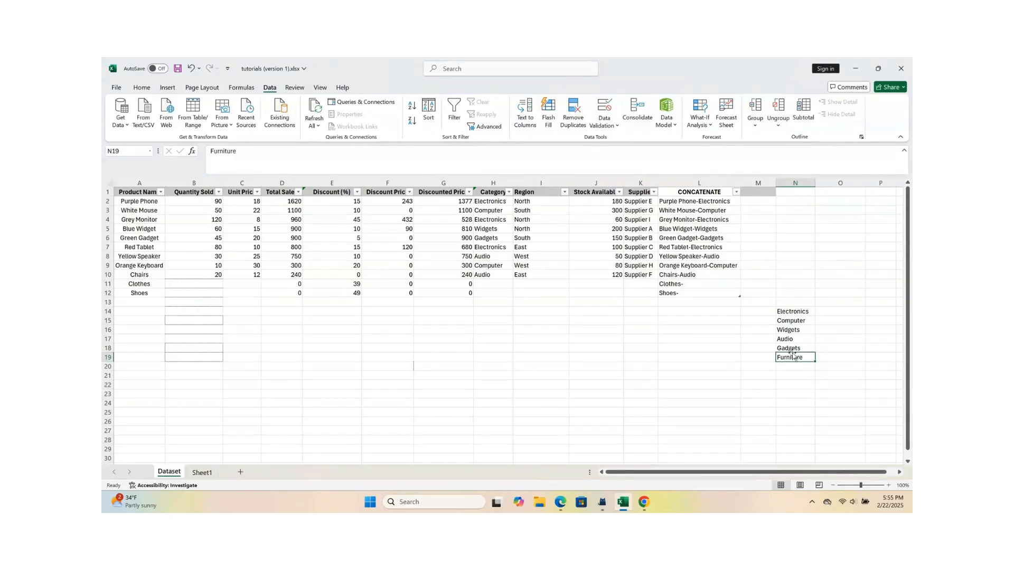
drag(792, 356, 790, 339)
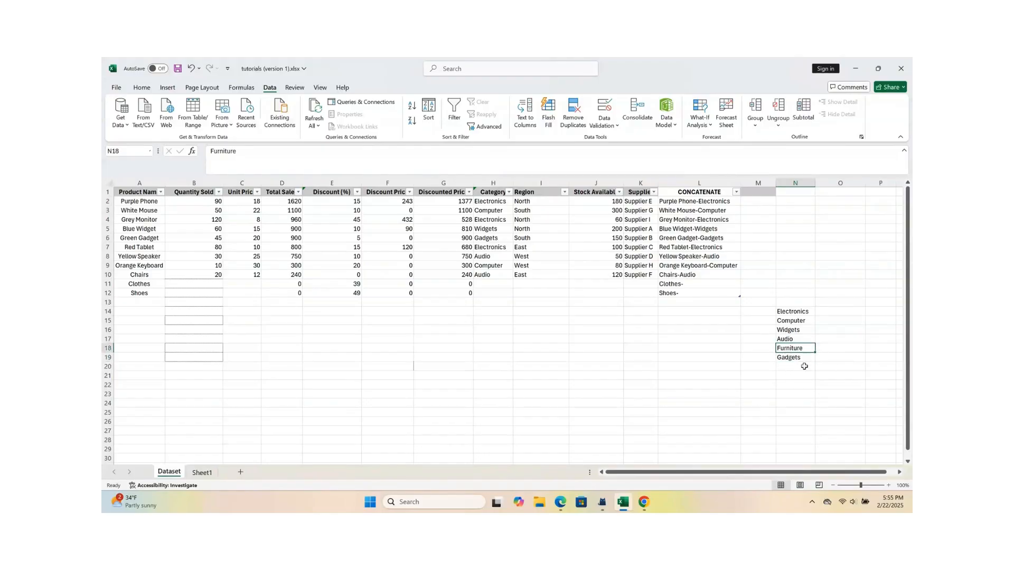
click(817, 377)
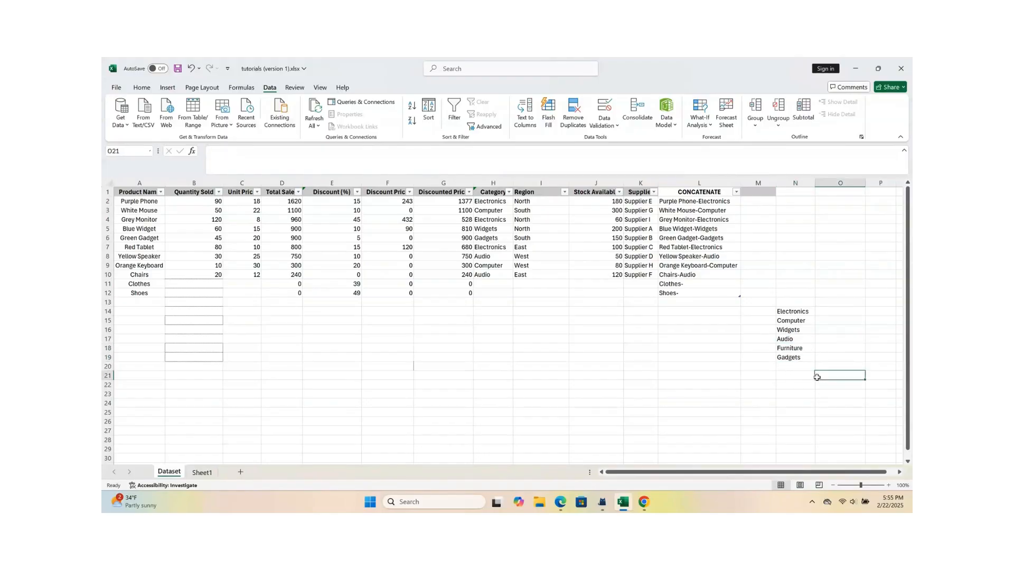
Step: Set the category of the Clothes row in H11 to Furniture, choosing from the validation list
click(493, 284)
click(517, 285)
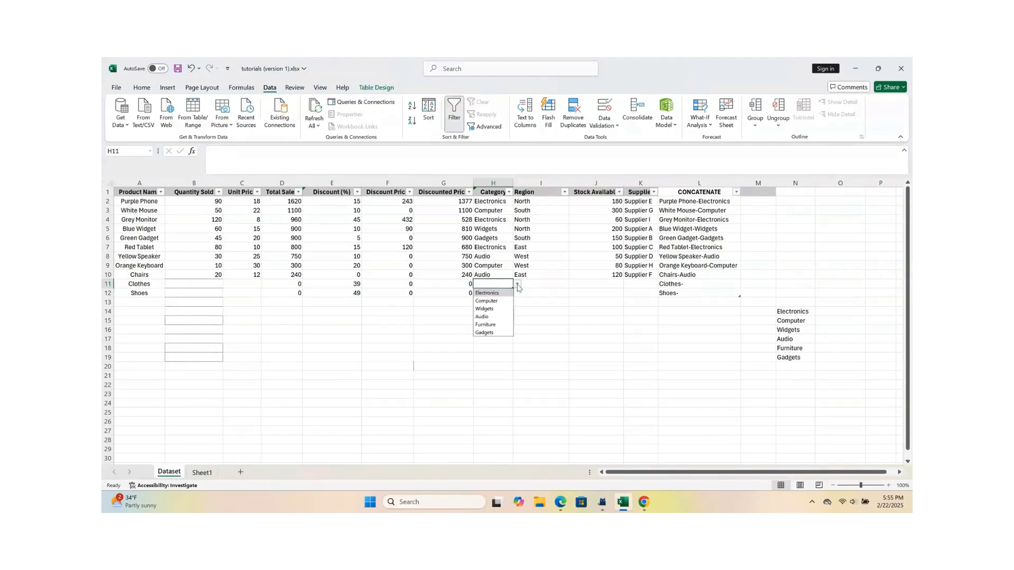
click(489, 326)
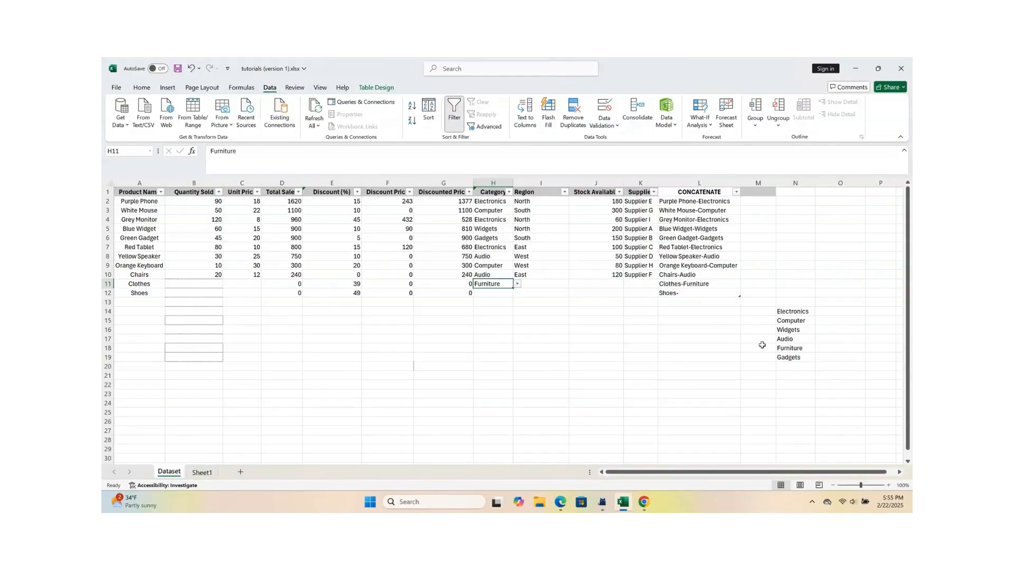
Step: Add Fashion in cell N20 and move it up the category list, inserting it between Widgets and Audio
click(784, 365)
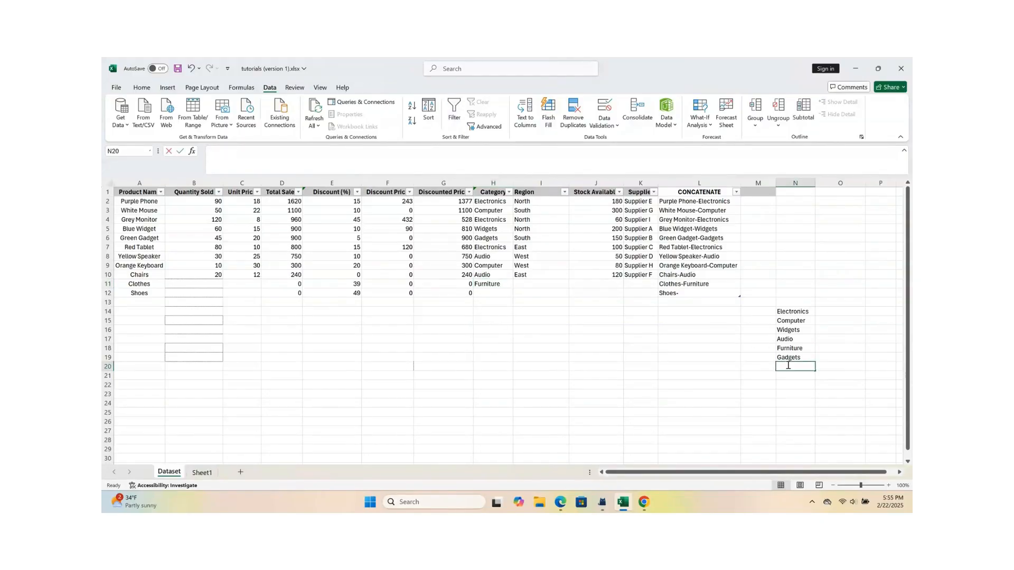
double_click(788, 365)
text(Fashion)
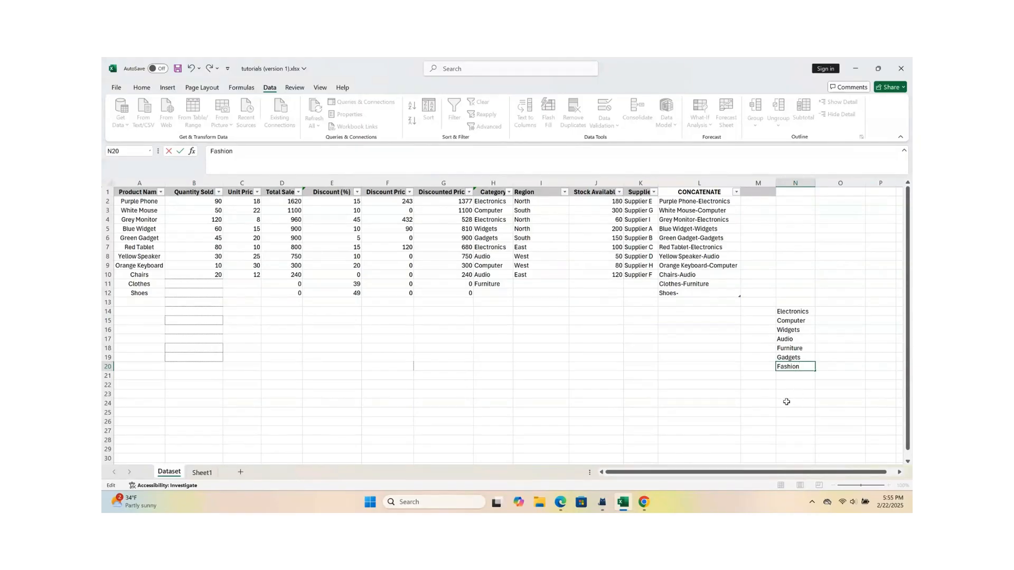
click(756, 393)
key(ctrl+Up)
click(791, 368)
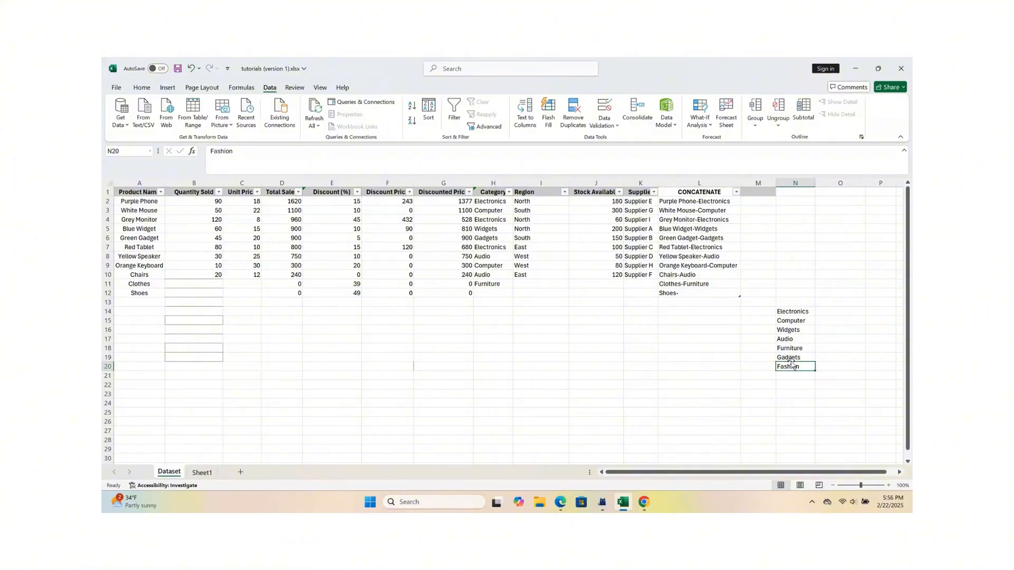
drag(792, 364, 790, 341)
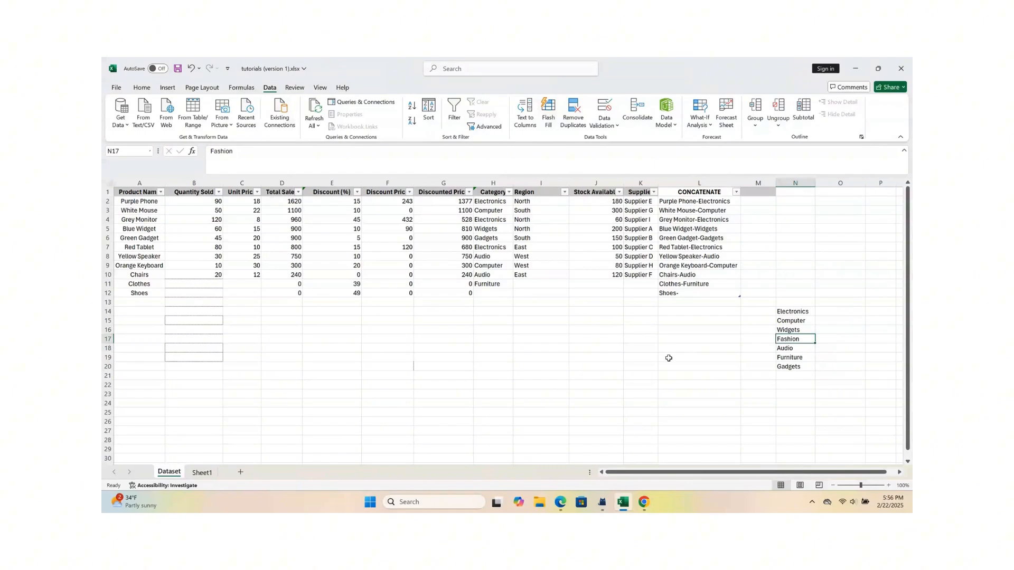
Step: Set the category of the Shoes row in H12 to Fashion, choosing from the validation list
click(531, 346)
drag(495, 293, 519, 293)
click(517, 338)
click(517, 295)
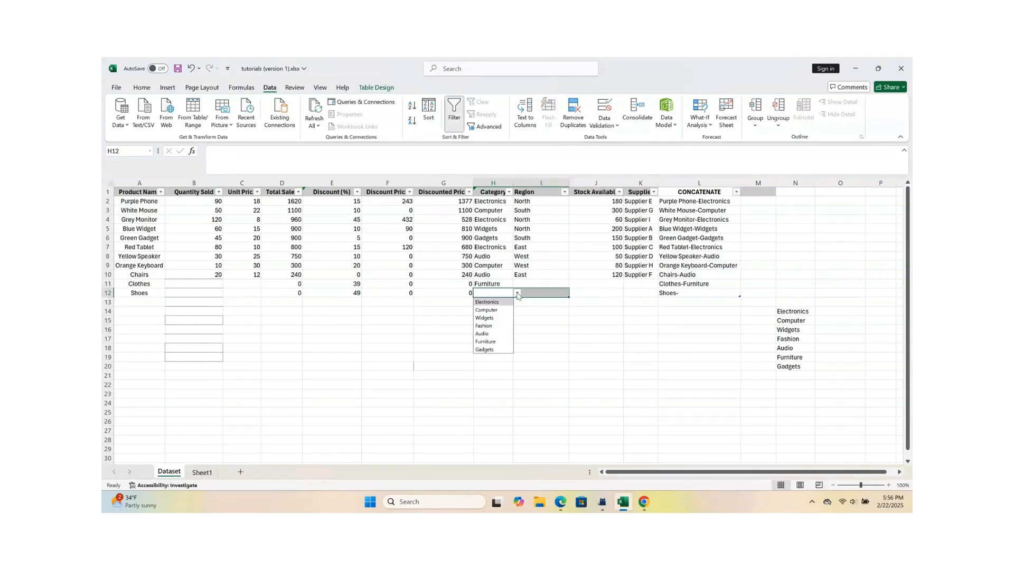
click(550, 336)
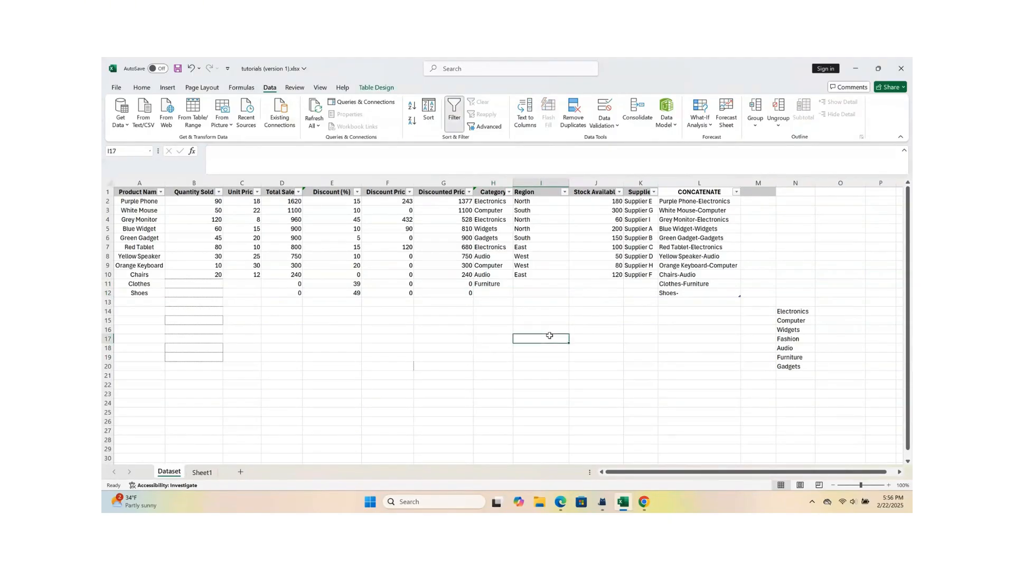
click(498, 294)
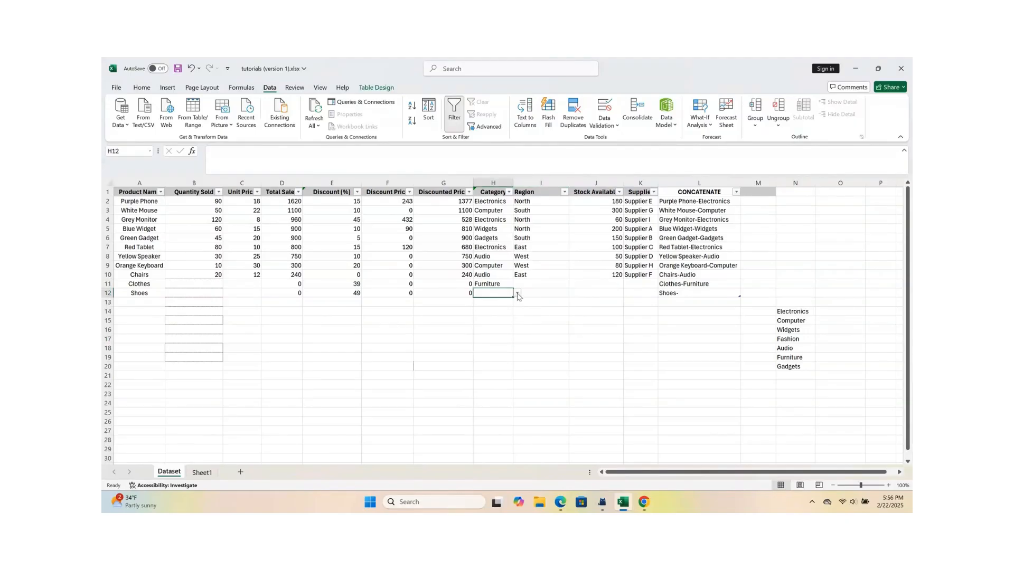
click(517, 294)
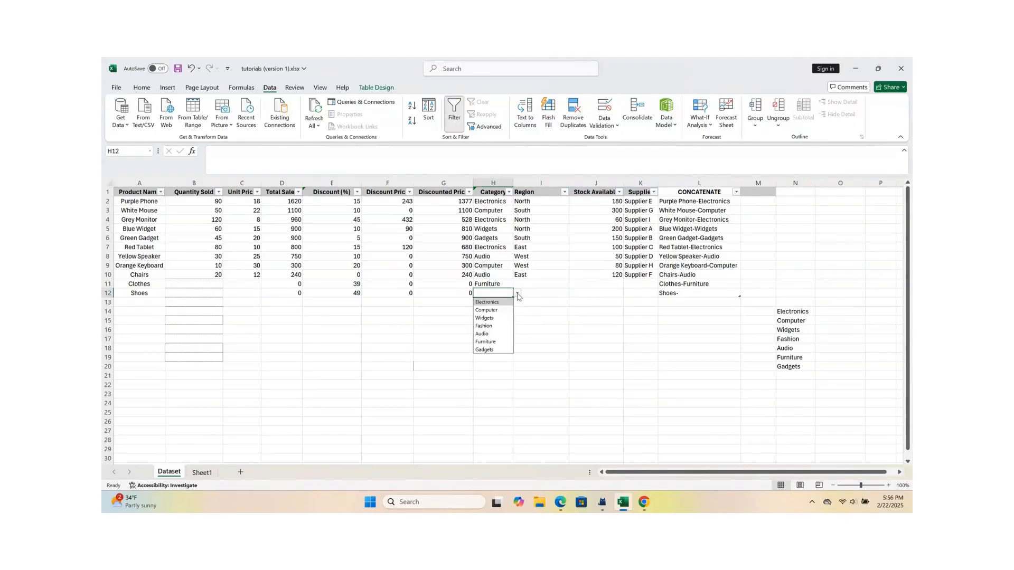
click(490, 327)
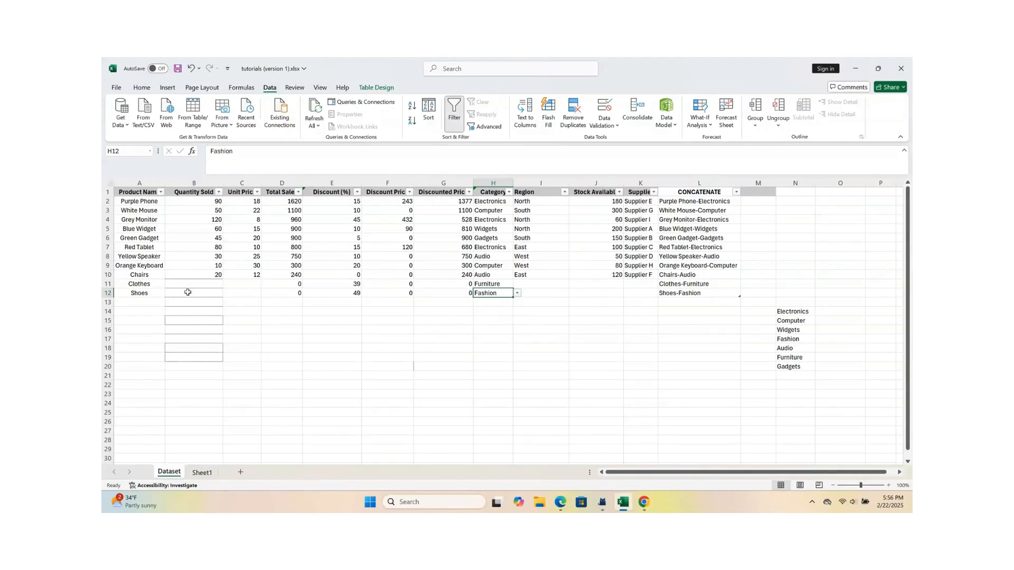
Step: Open the data validation settings for the whole Product Name column without extending the existing validation to its other cells
click(134, 301)
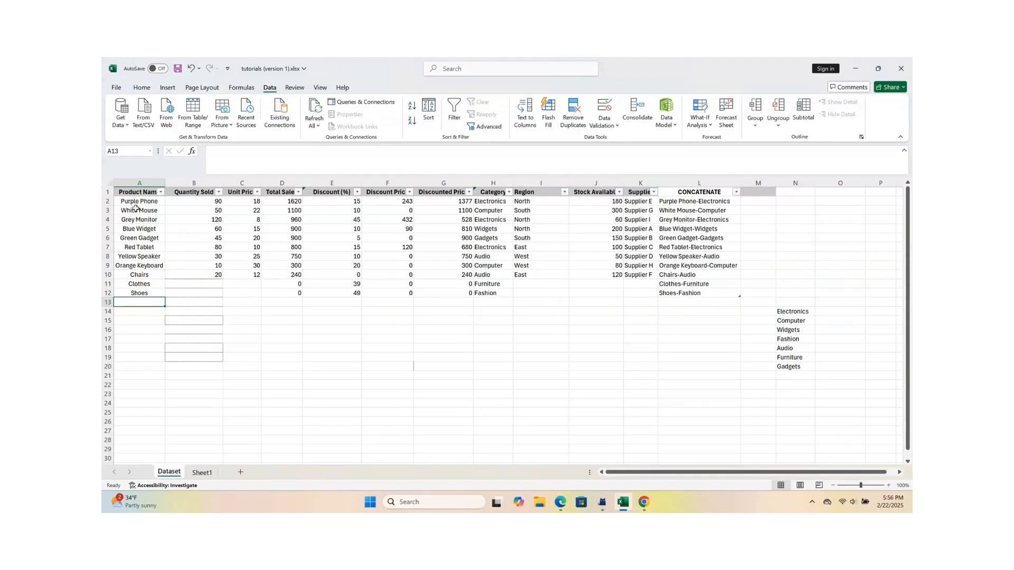
click(136, 184)
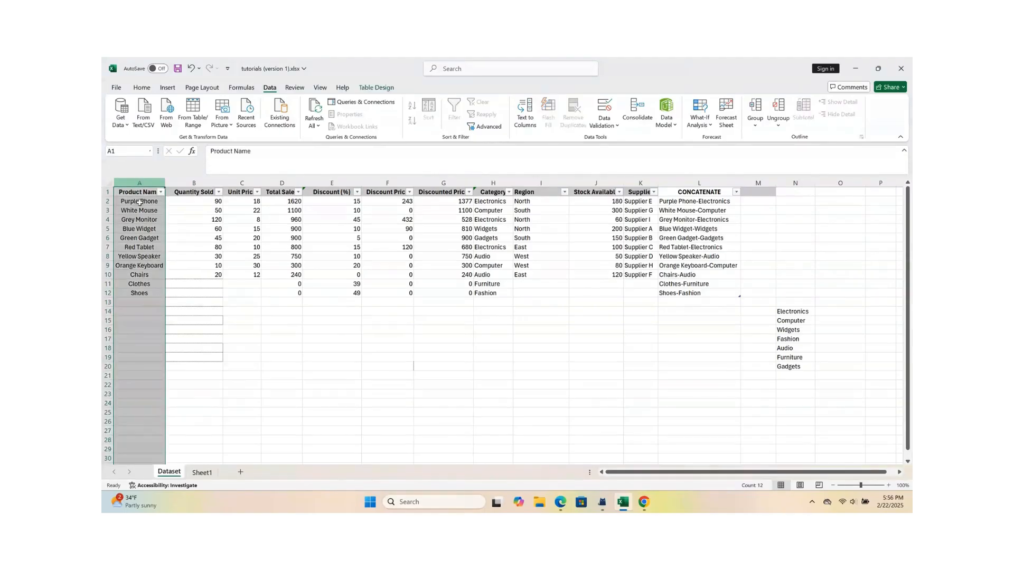
click(133, 301)
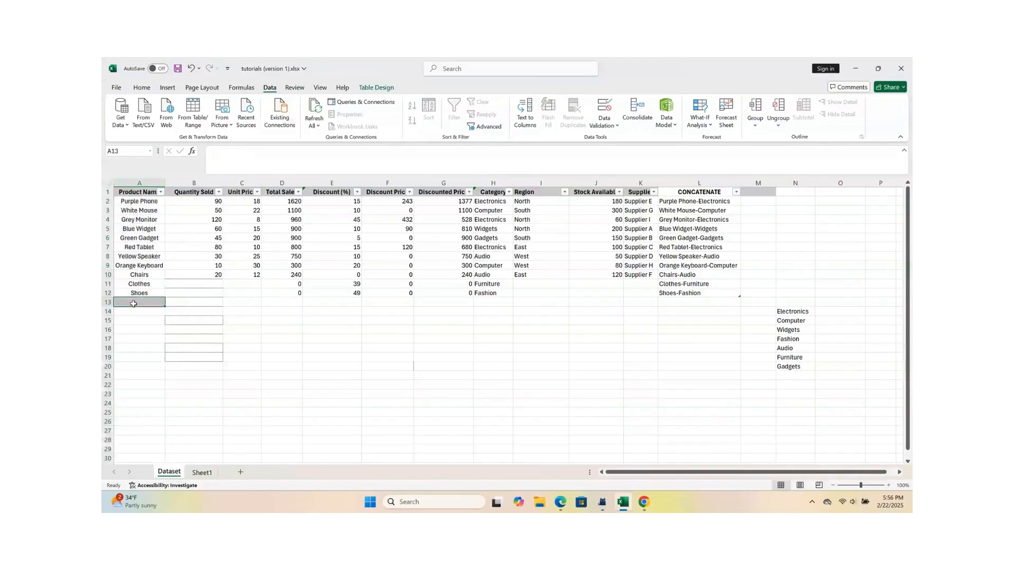
click(133, 181)
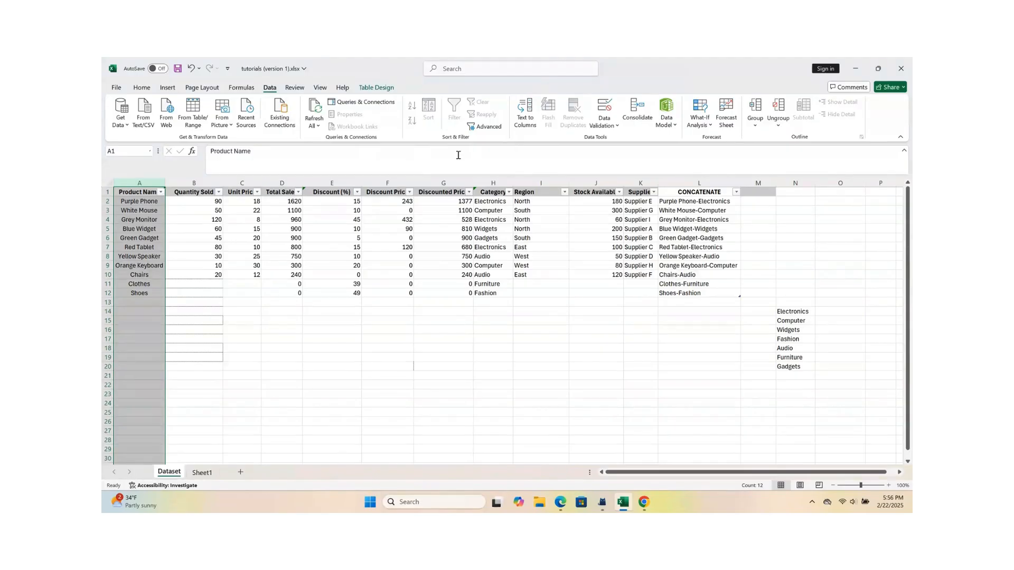
click(616, 126)
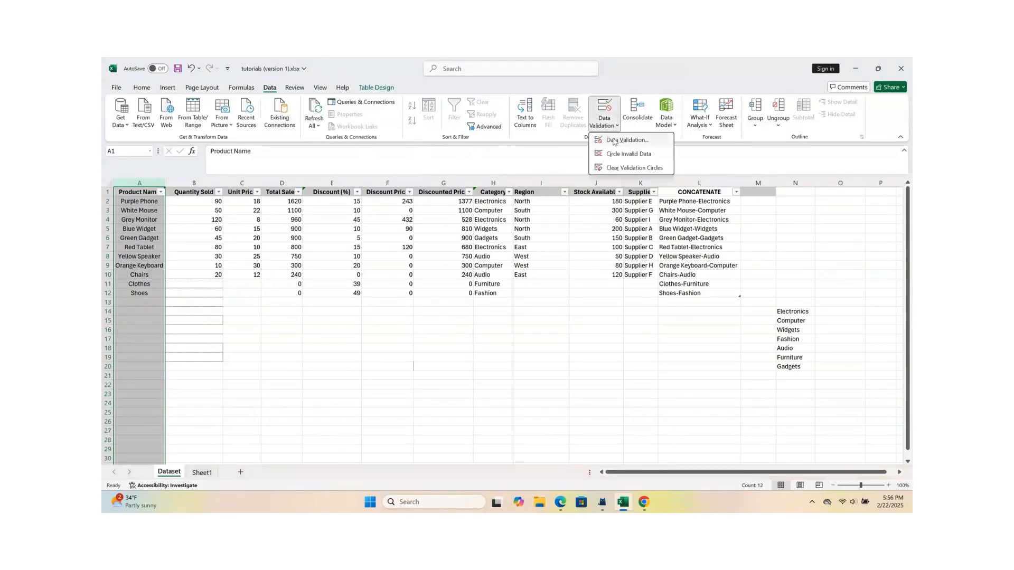
click(614, 141)
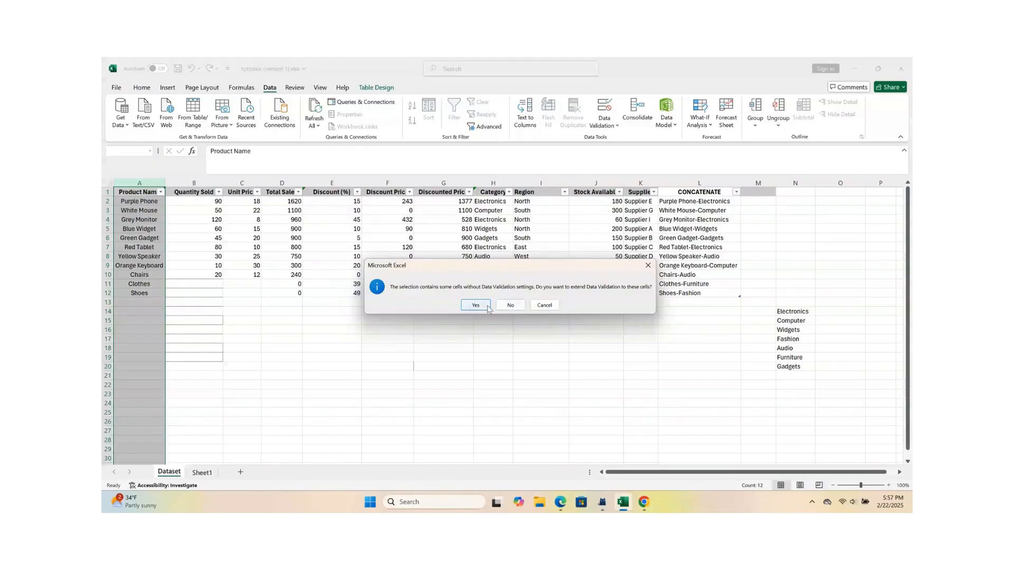
click(504, 305)
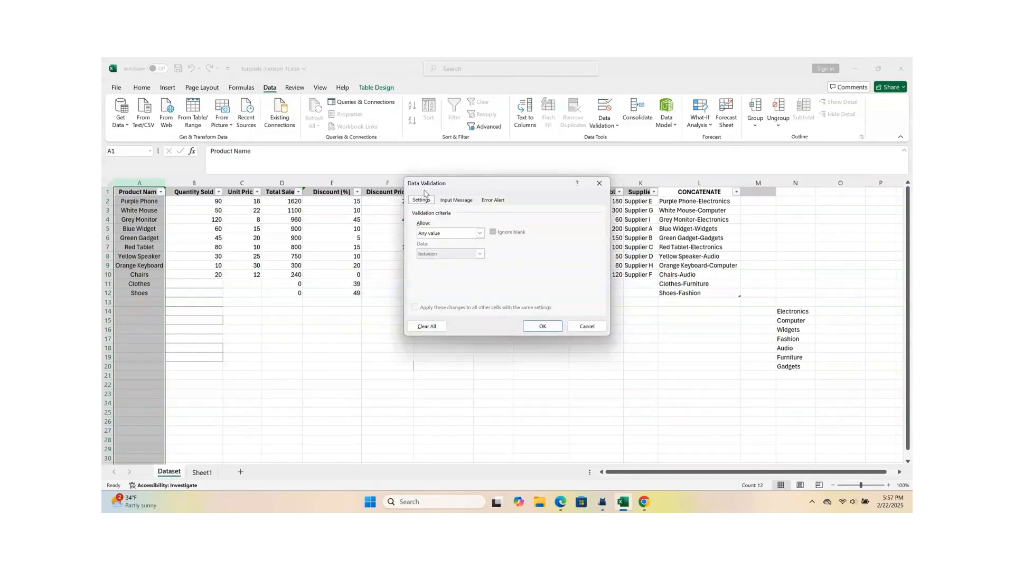
Step: Restrict the Product Name column to a text length less than 15 characters
click(481, 235)
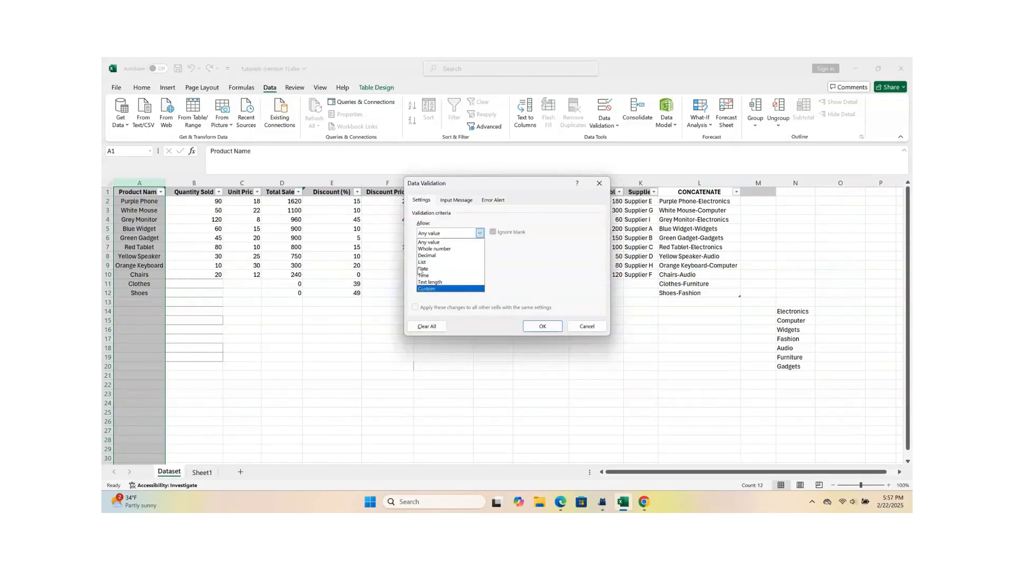
click(451, 284)
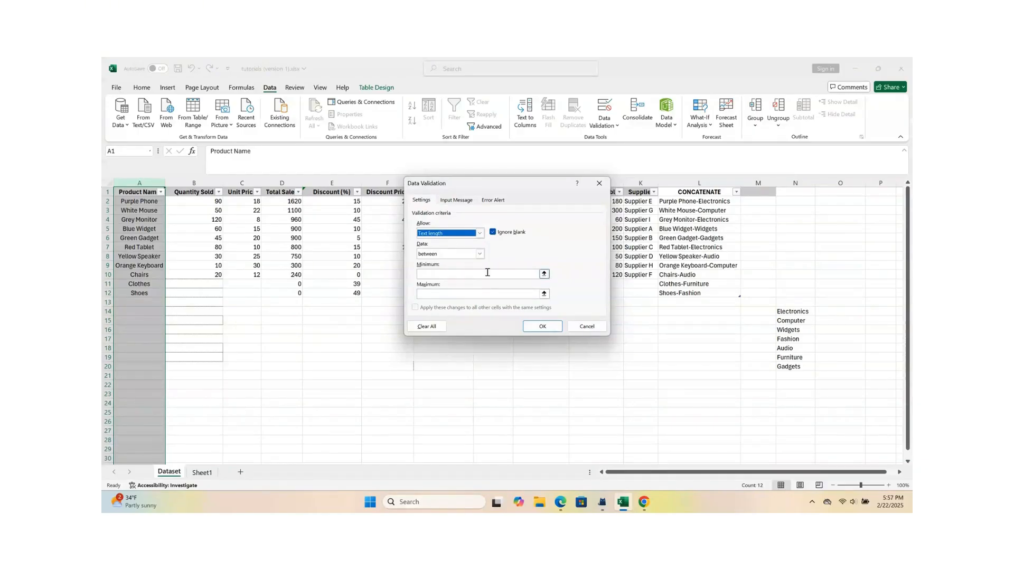
click(480, 254)
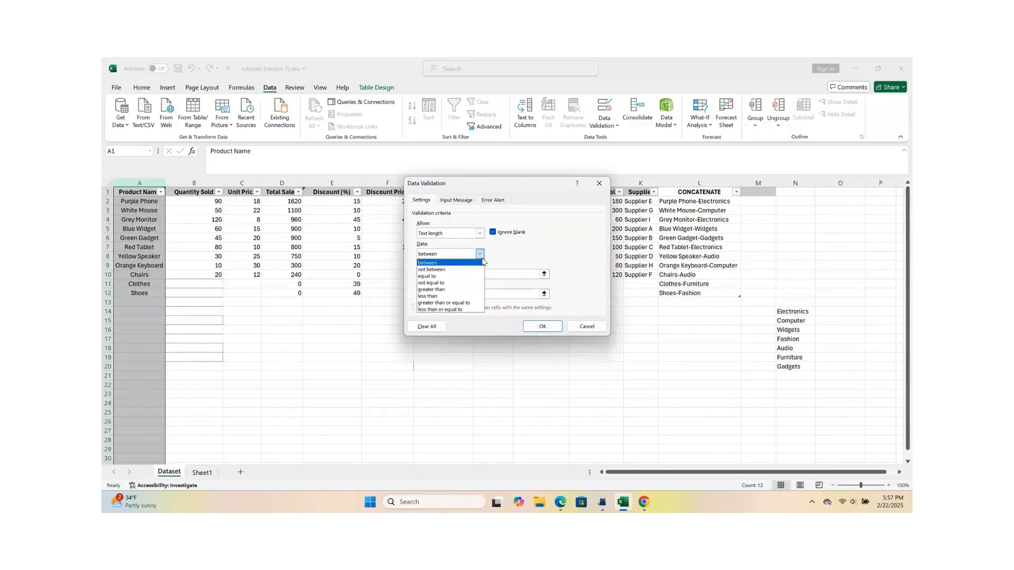
click(444, 299)
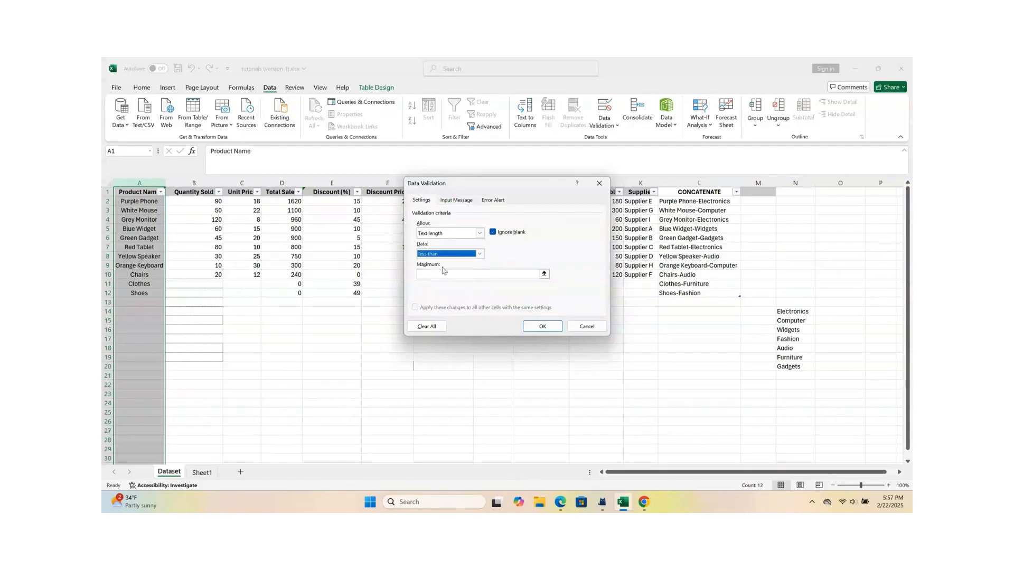
click(437, 273)
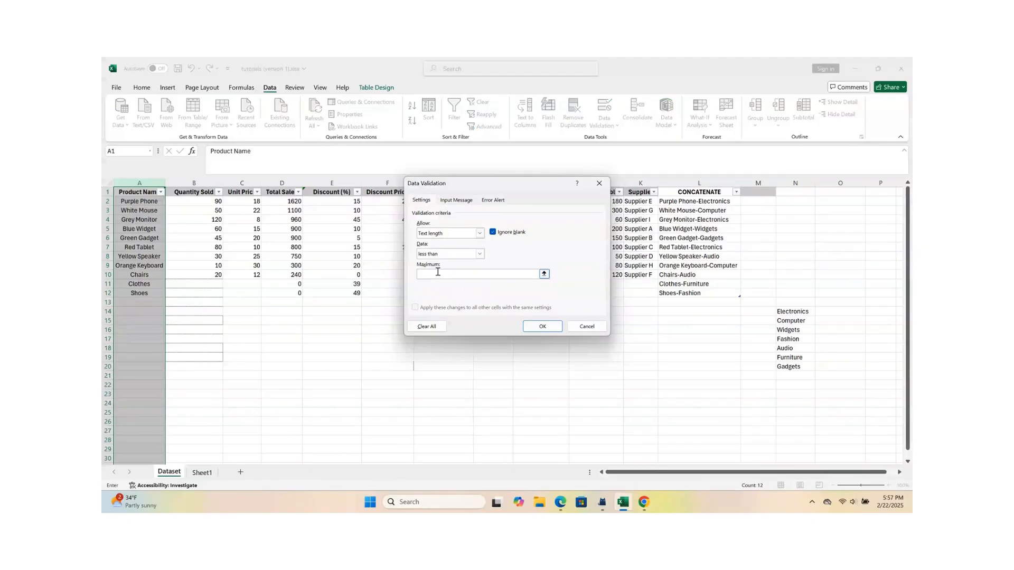
click(537, 327)
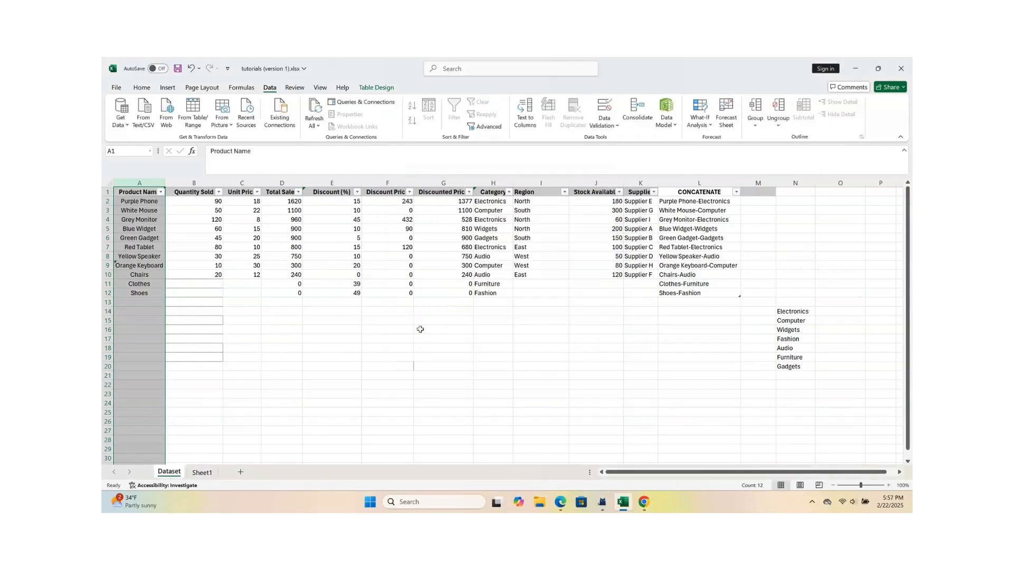
Step: Test the length rule by trying to enter the overlong product name ryuititjjhfitjghgfjdgkhighjrjih in cell A13
click(147, 302)
drag(143, 306, 141, 302)
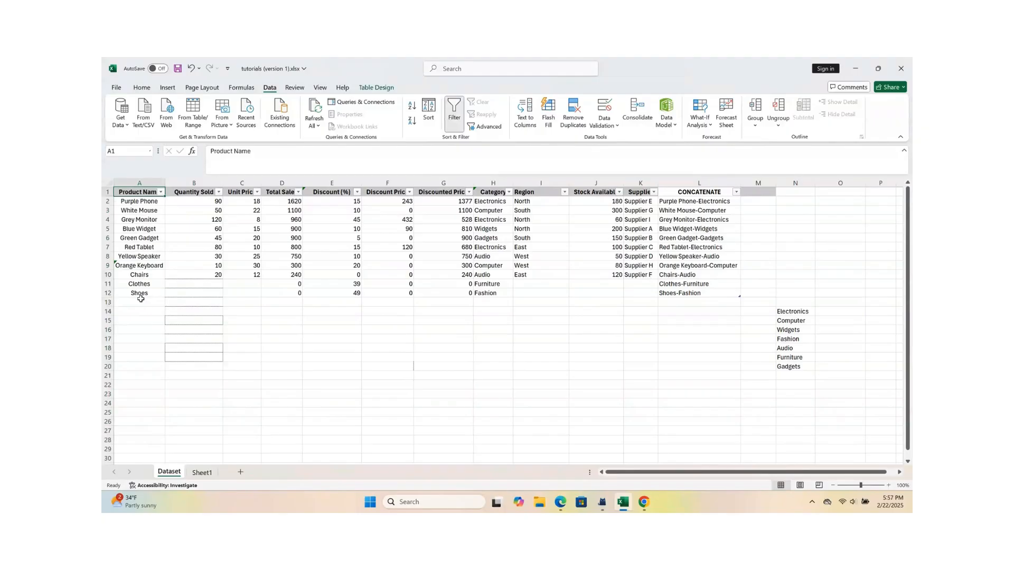
text(ry)
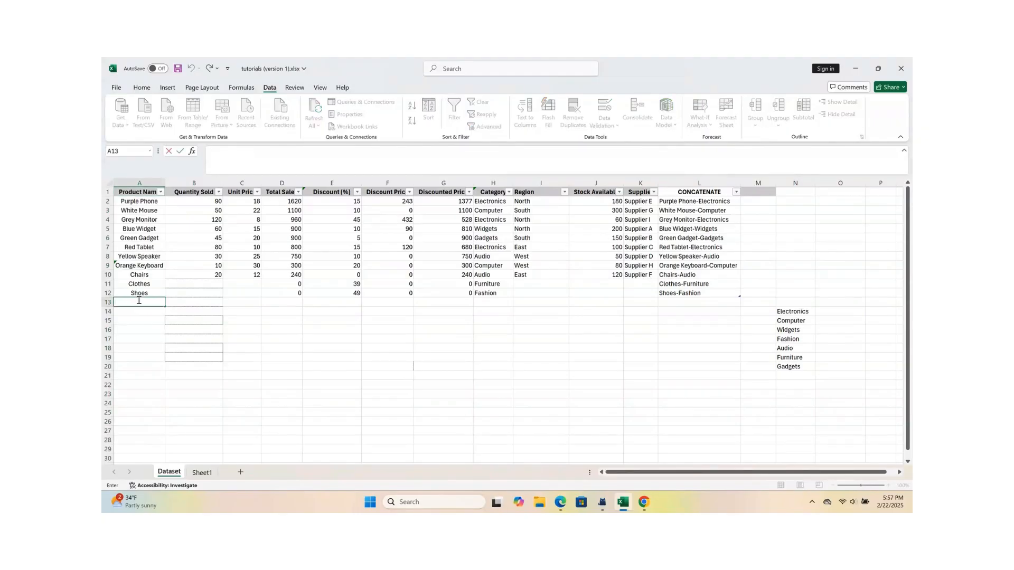
text(uititjjhfitjghgfjdgkhighjrjih)
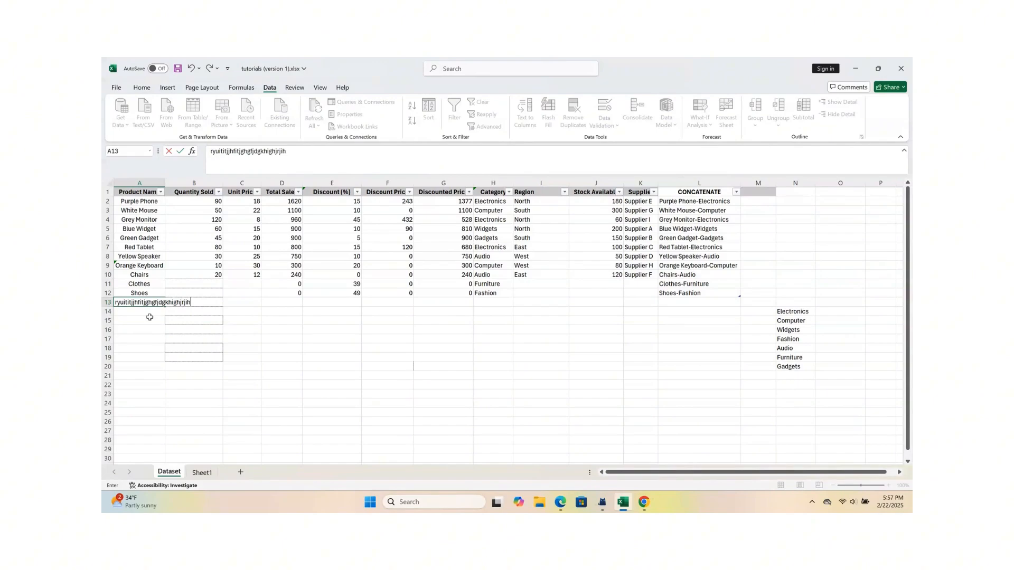
key(Return)
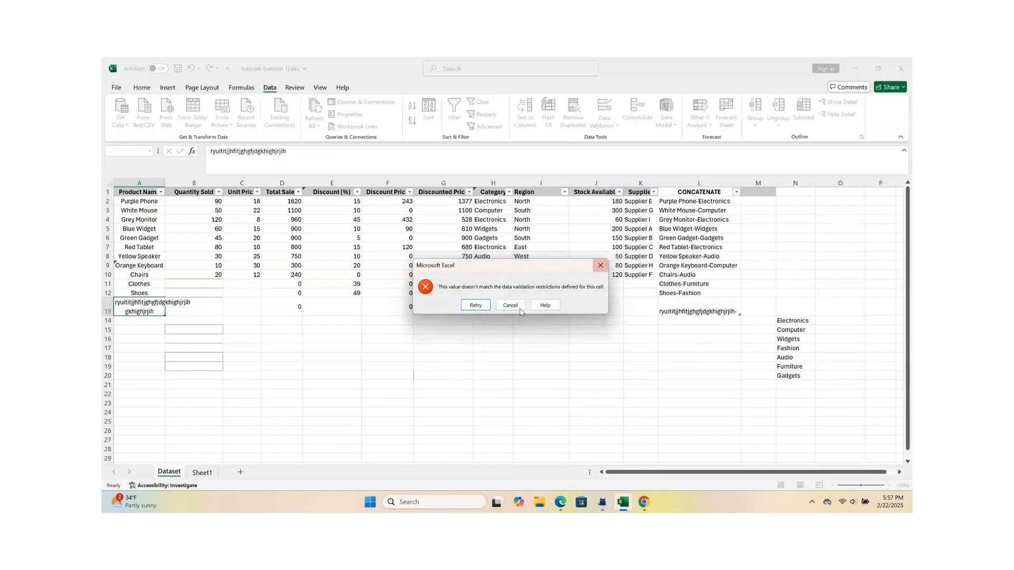
Step: Retry the entry in cell A13, replacing the overlong text with the product name Phone
click(475, 305)
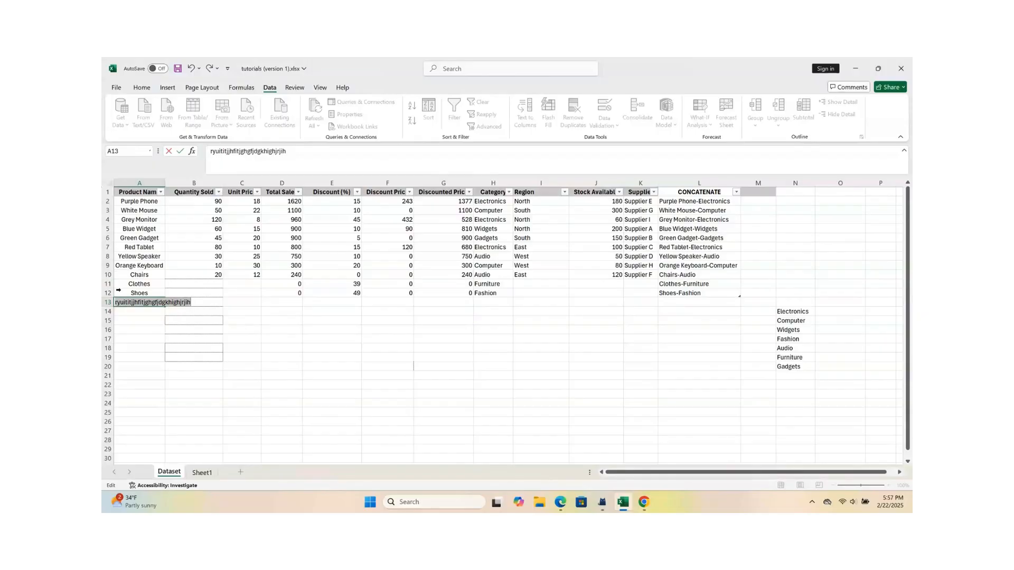
key(BackSpace)
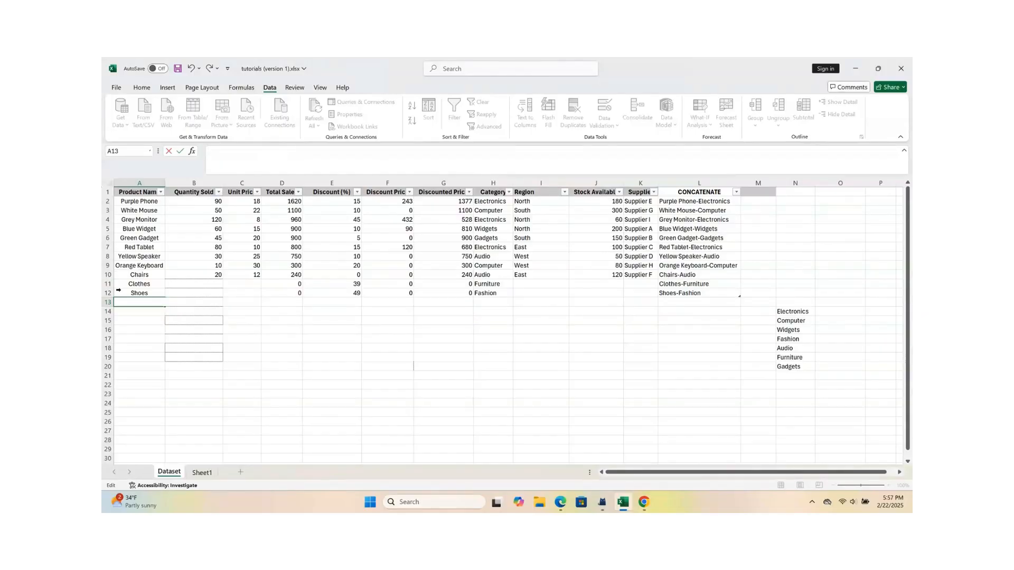
text(hone)
click(201, 324)
click(139, 305)
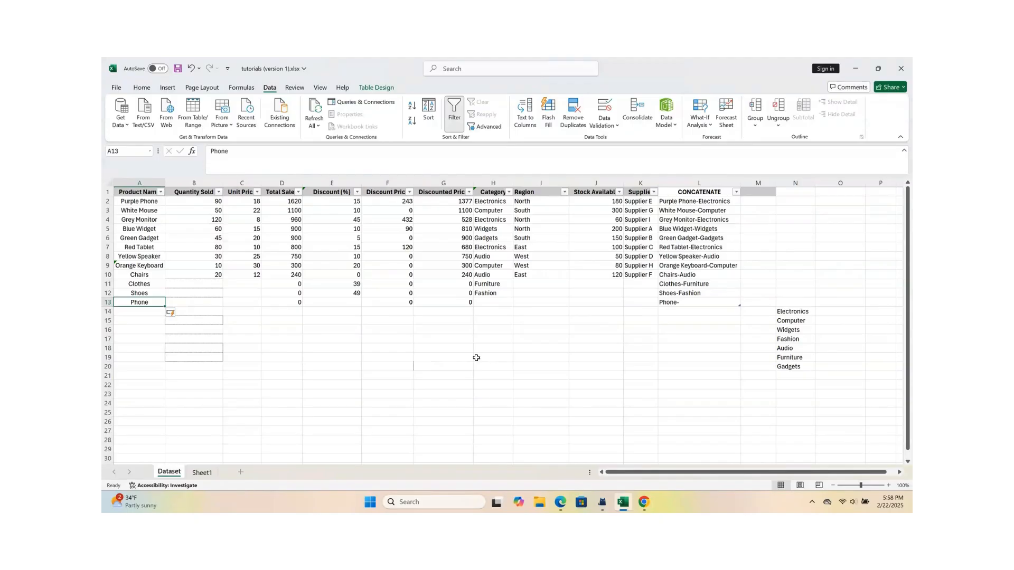
Step: Hide column N, which holds the source list of category names for the dropdown
drag(786, 312, 791, 363)
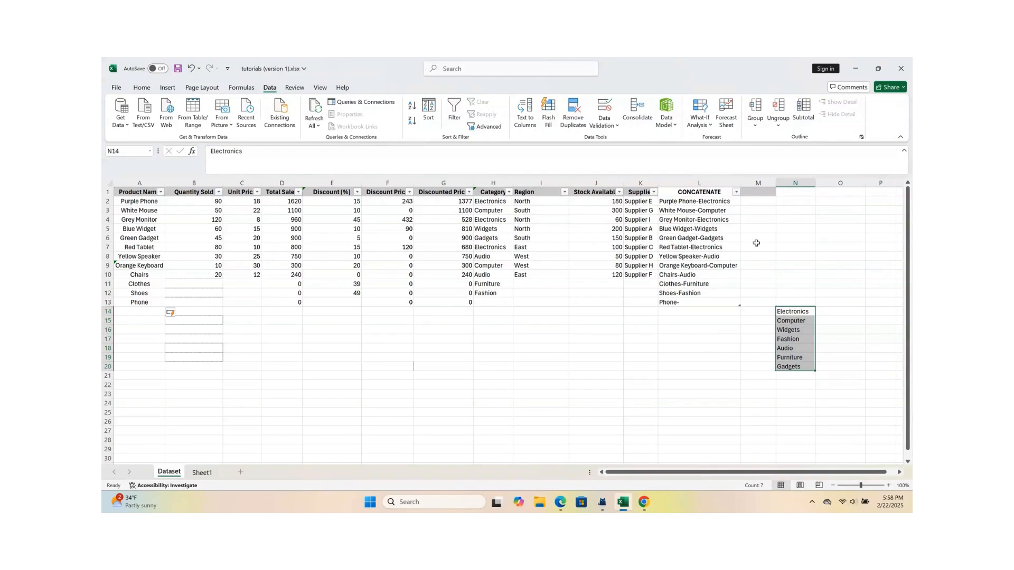
scroll(558, 313, up, 1)
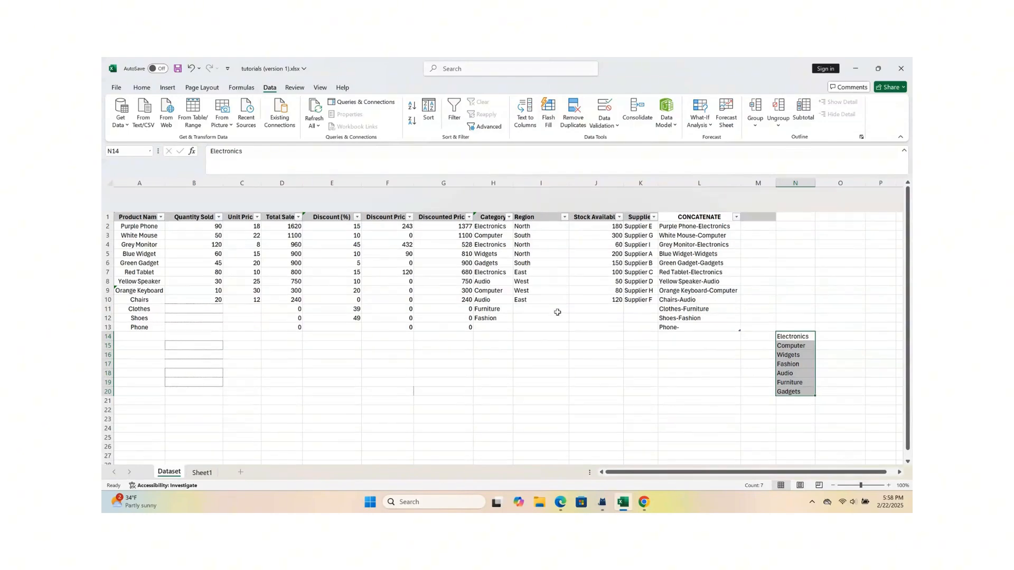
click(622, 351)
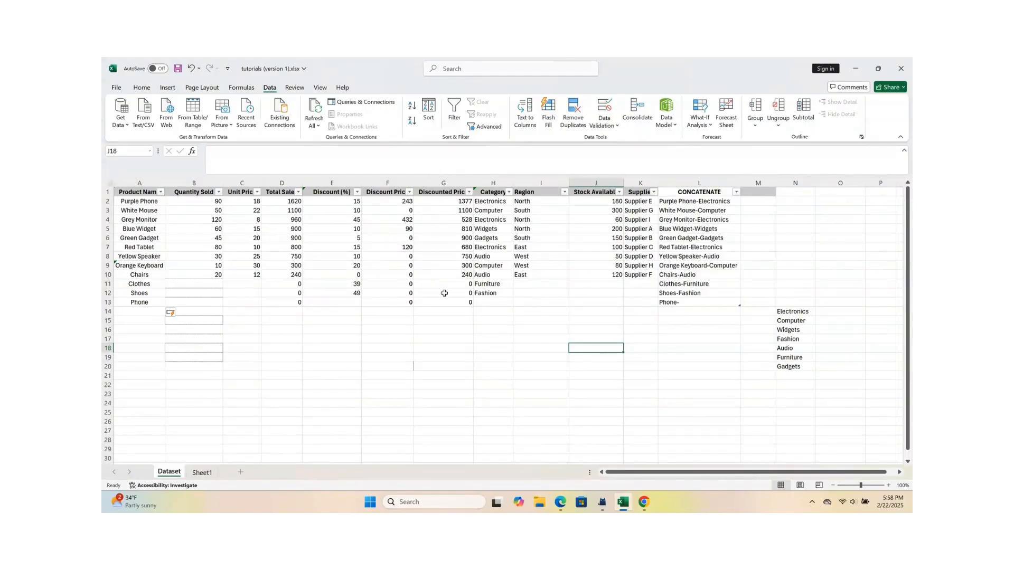
click(799, 184)
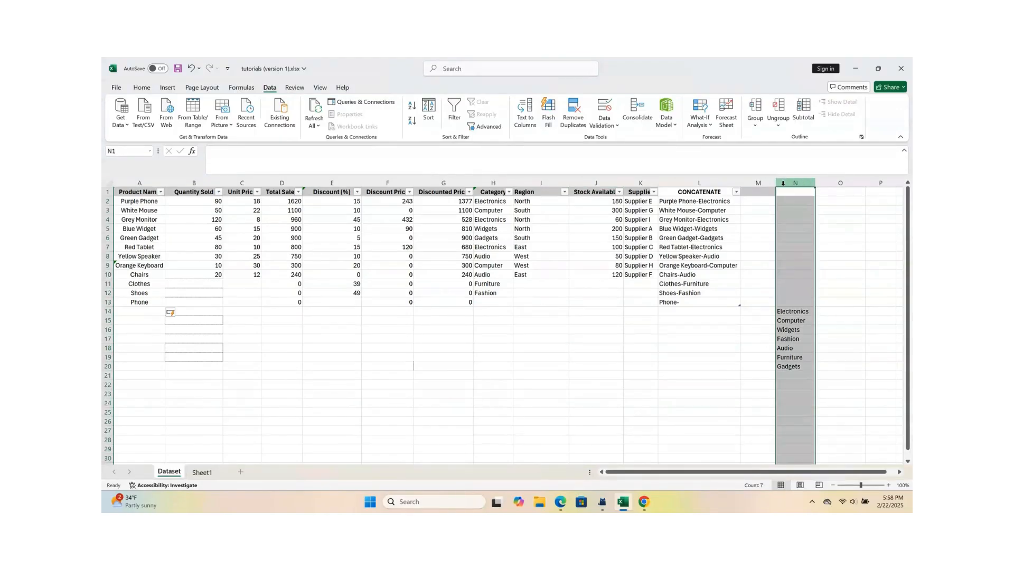
right_click(785, 186)
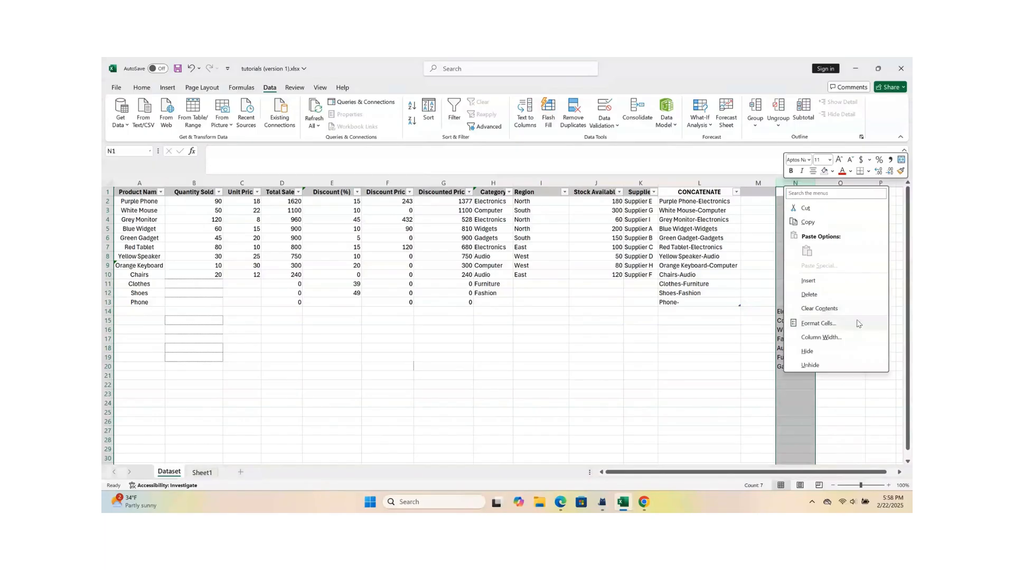
click(808, 352)
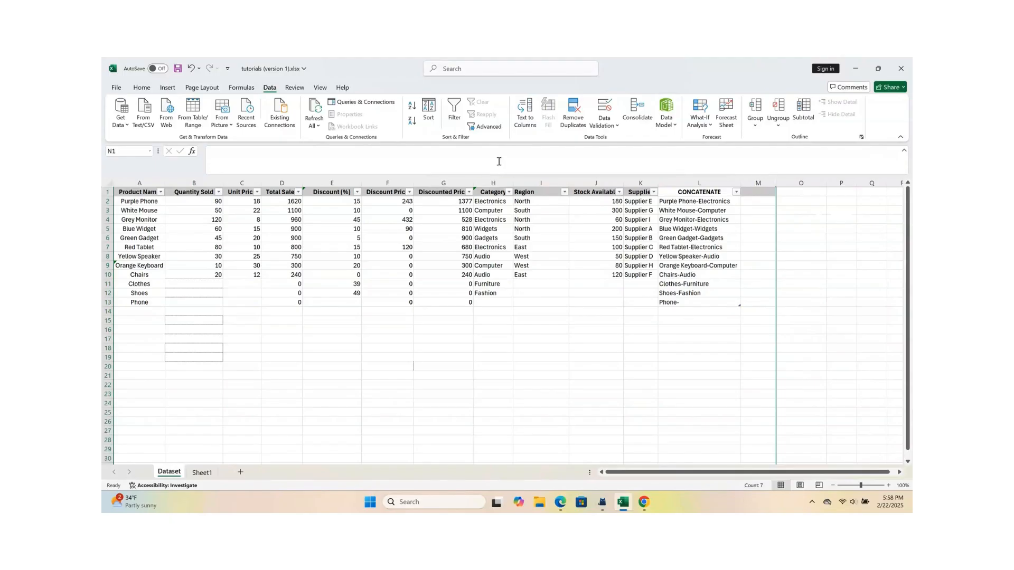
Step: Check that the Category dropdown in cell H10 still offers its options, leaving the existing entry as it is
click(467, 276)
click(482, 278)
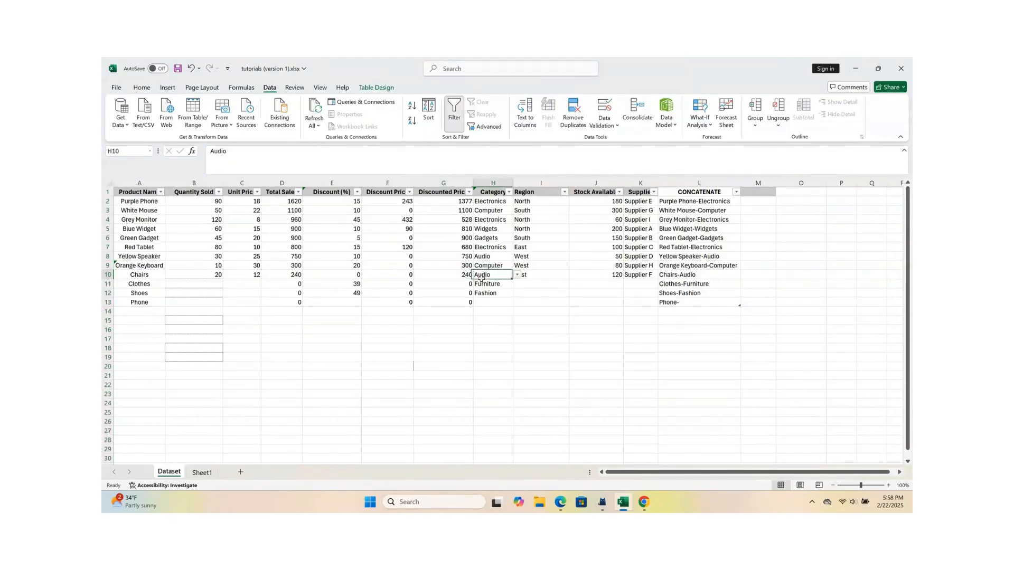
click(518, 276)
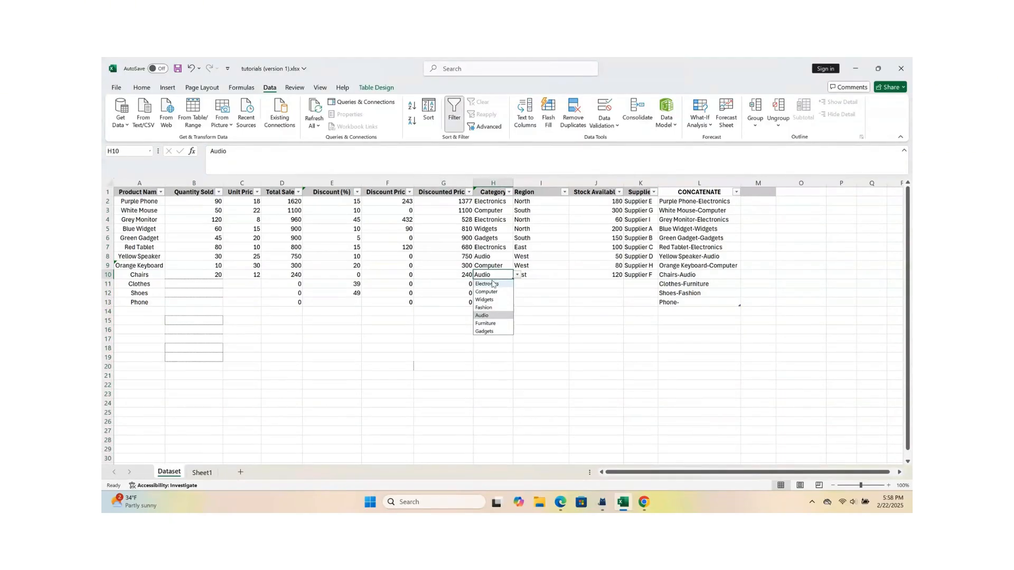
click(539, 358)
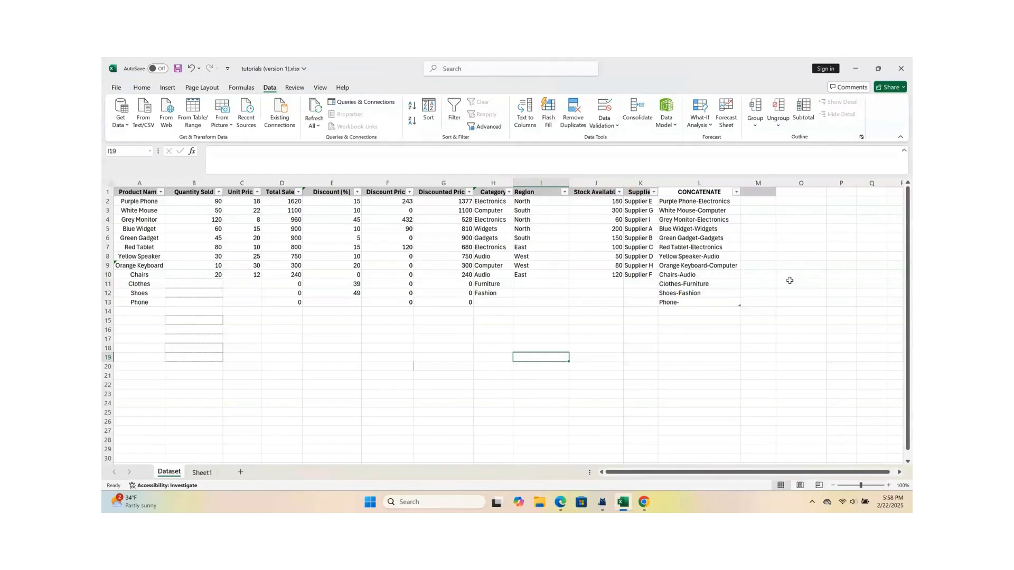
click(485, 292)
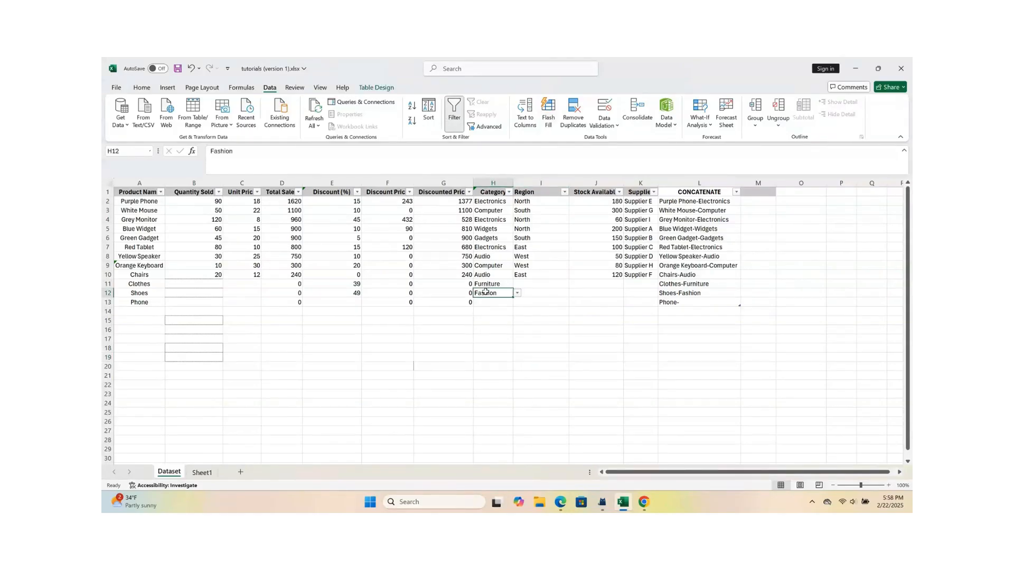